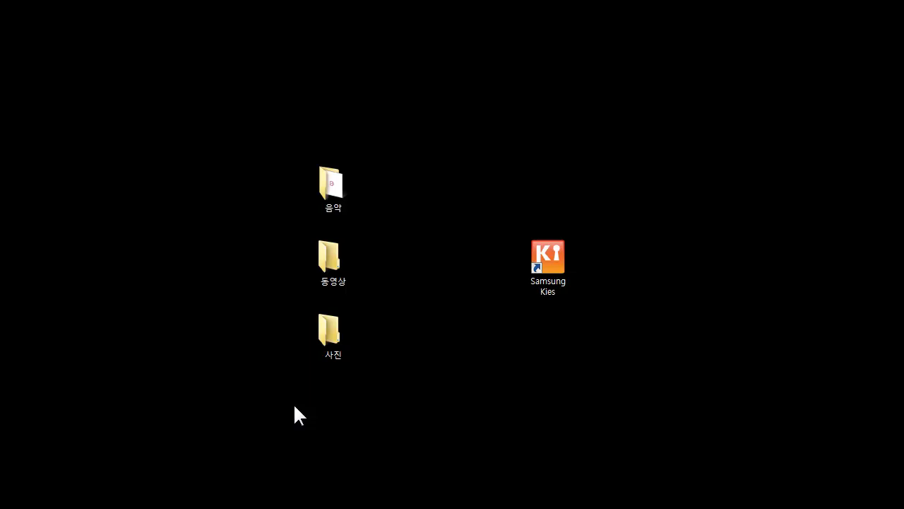
# Step: Look into the 동영상 folder on the desktop, close it, and check the neighbouring 음악 and 사진 folders
pyautogui.doubleClick(339, 251)
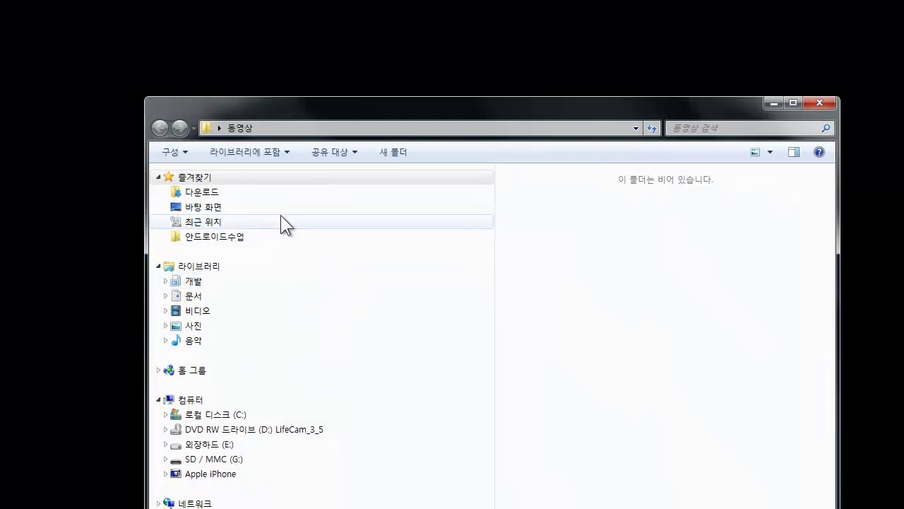
pyautogui.doubleClick(152, 103)
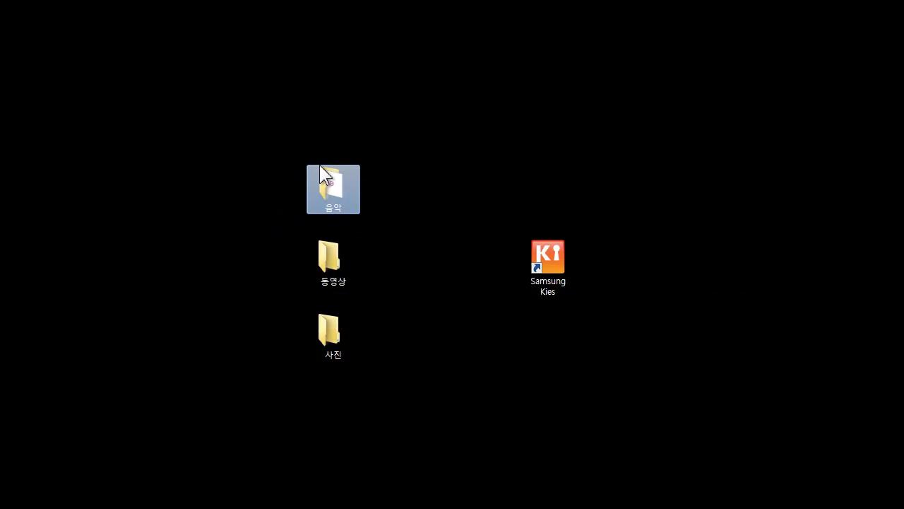
pyautogui.moveTo(349, 169)
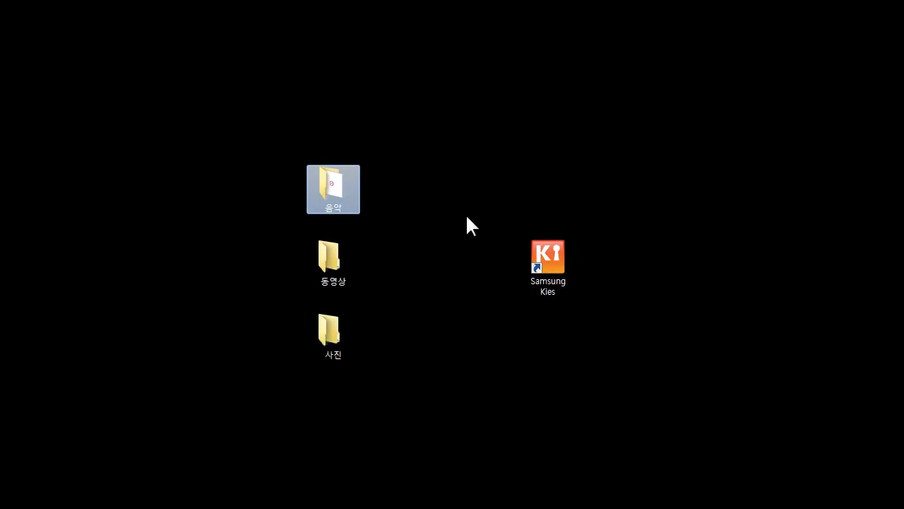
pyautogui.click(336, 251)
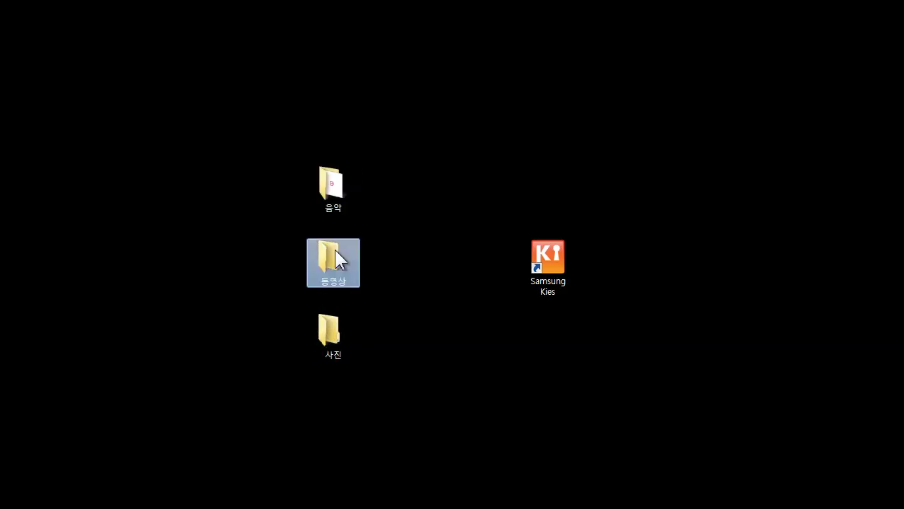
pyautogui.click(329, 320)
pyautogui.click(331, 273)
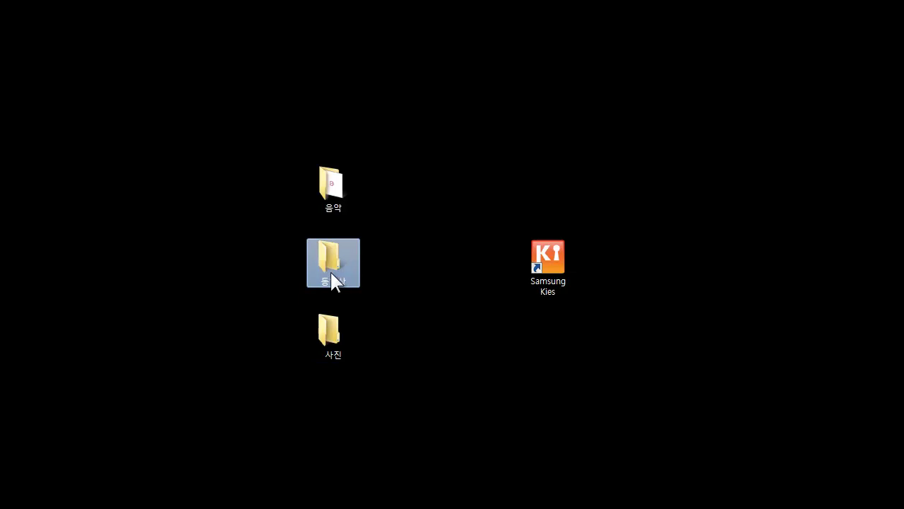
pyautogui.click(407, 260)
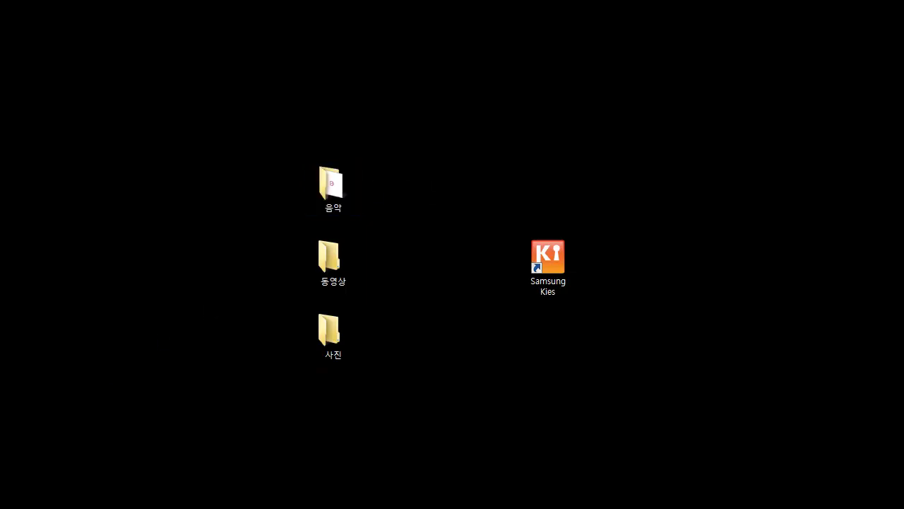
# Step: Launch Samsung Kies and decline the firmware upgrade offered for the connected SHW-M110S phone
pyautogui.click(554, 258)
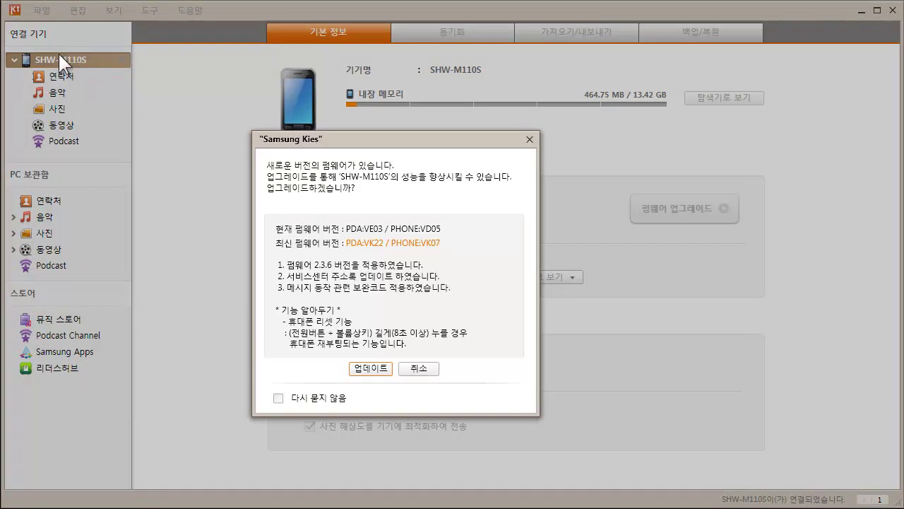
pyautogui.click(417, 367)
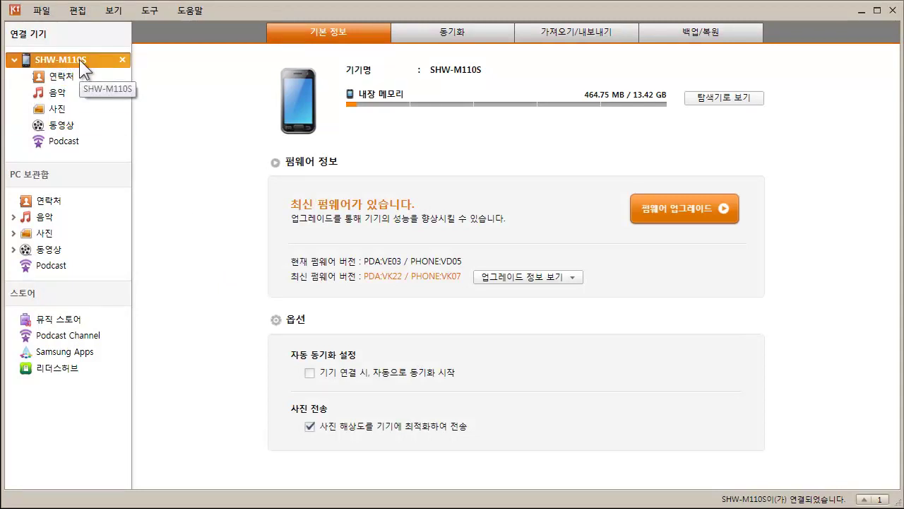
# Step: Open the synchronization settings of the SHW-M110S phone and look through the personal information and multimedia options
pyautogui.click(468, 33)
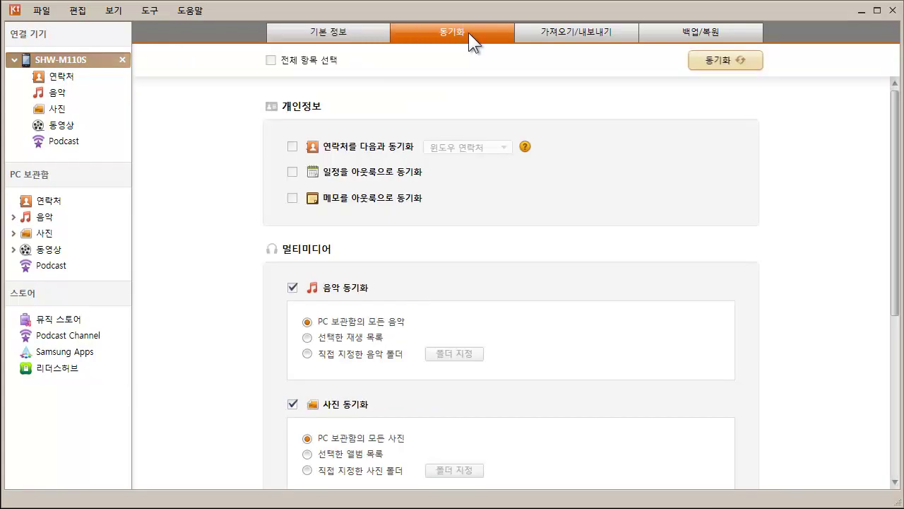
pyautogui.scroll(-4, 325, 401)
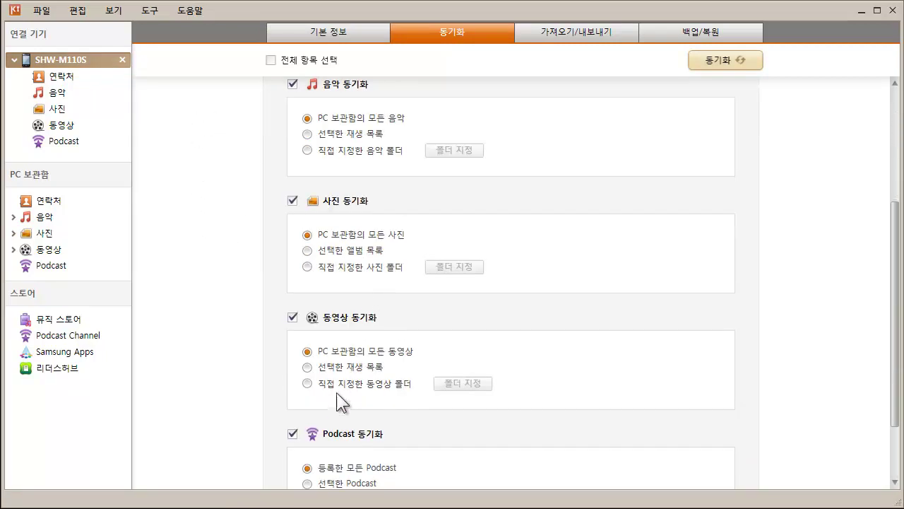
pyautogui.scroll(4, 325, 401)
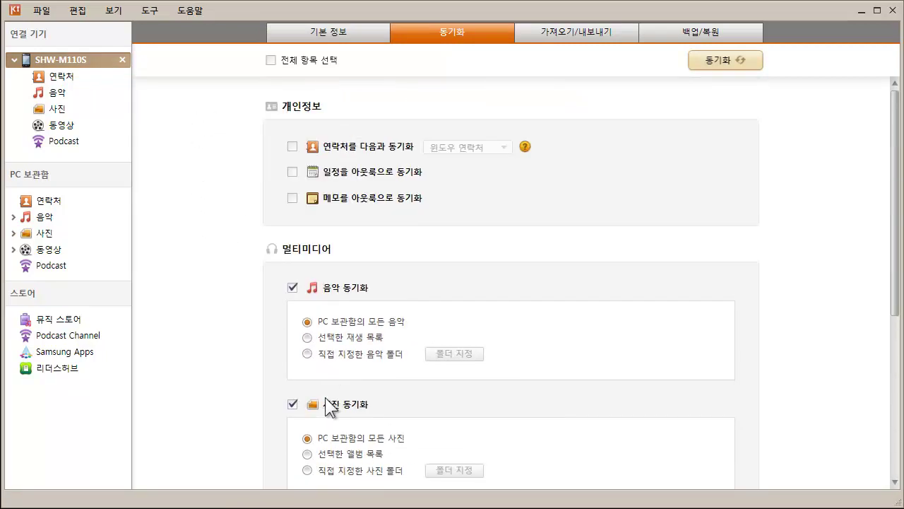
# Step: Select all items for synchronization and review the personal information and multimedia options
pyautogui.click(270, 61)
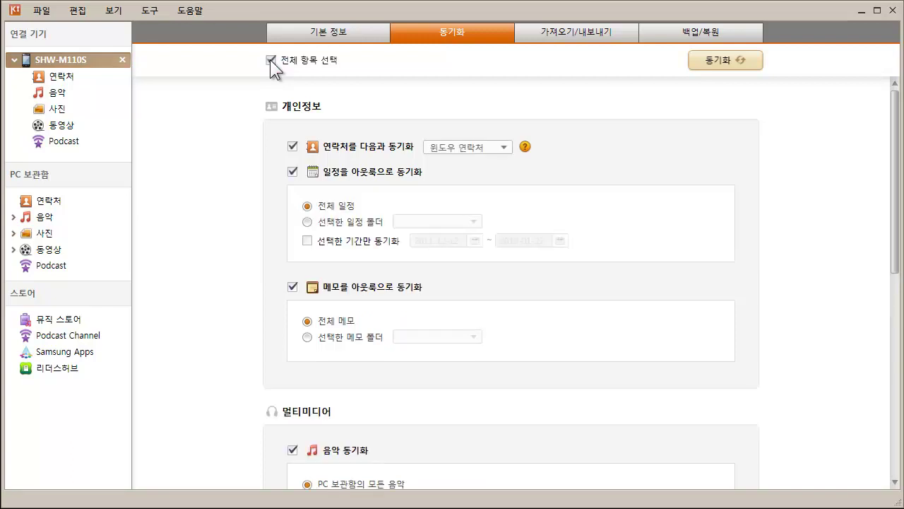
pyautogui.scroll(-1, 282, 120)
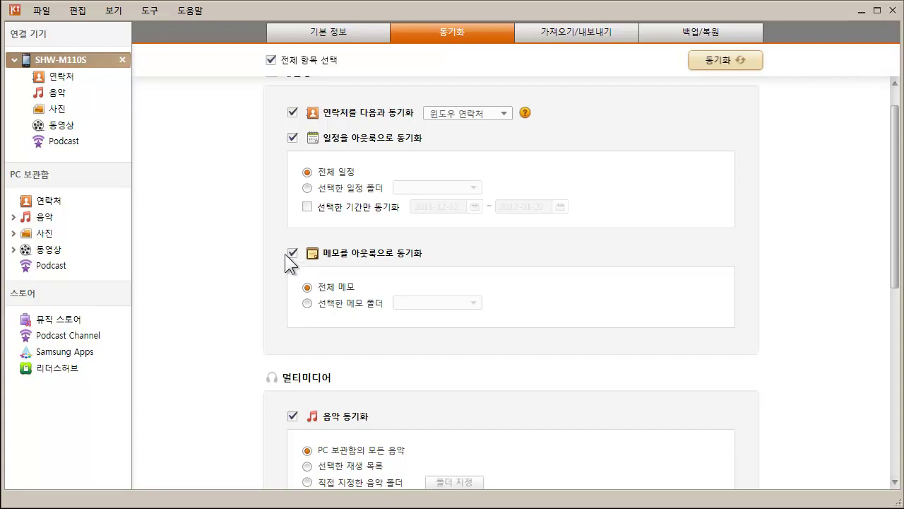
pyautogui.scroll(-3, 289, 269)
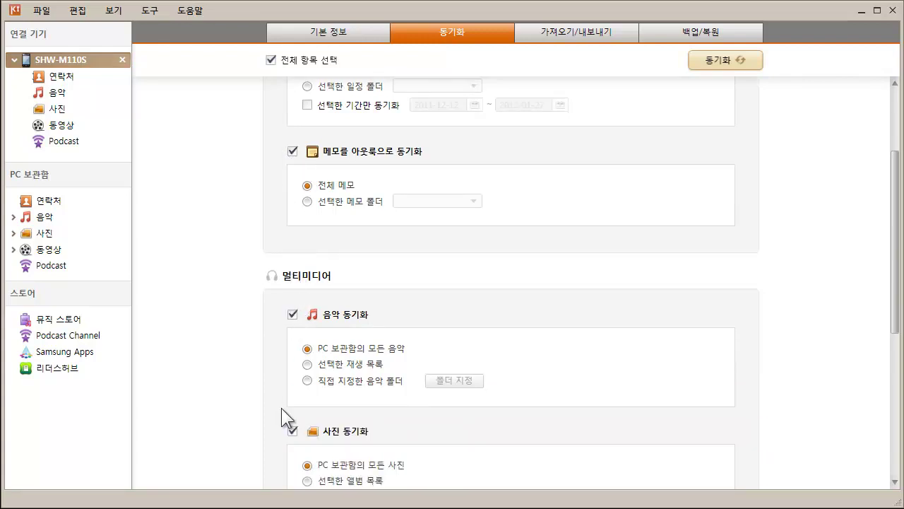
pyautogui.scroll(4, 346, 367)
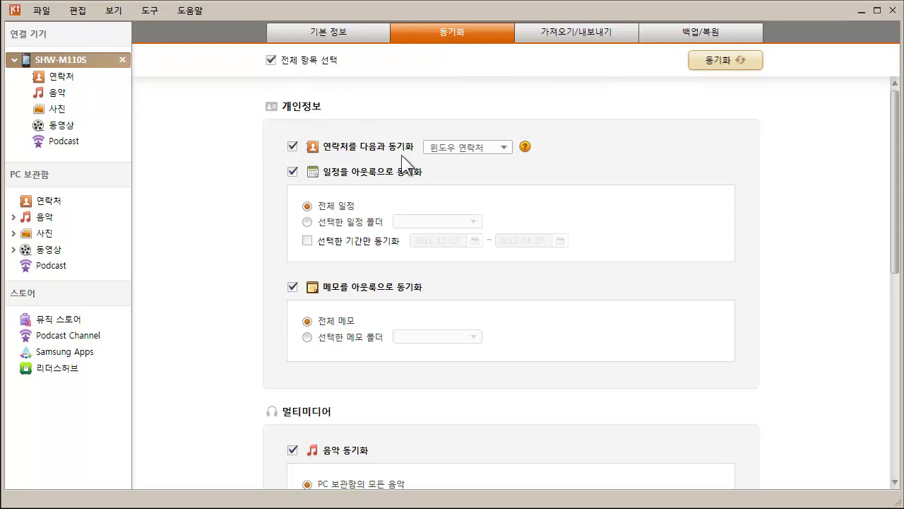
# Step: Check the available contact sync services, then exclude contacts, schedules and memos from synchronization
pyautogui.click(486, 146)
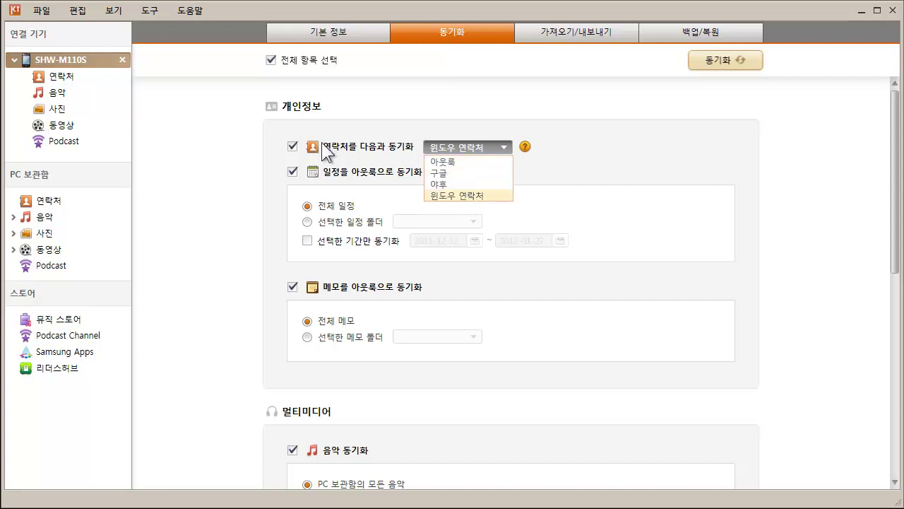
pyautogui.click(289, 146)
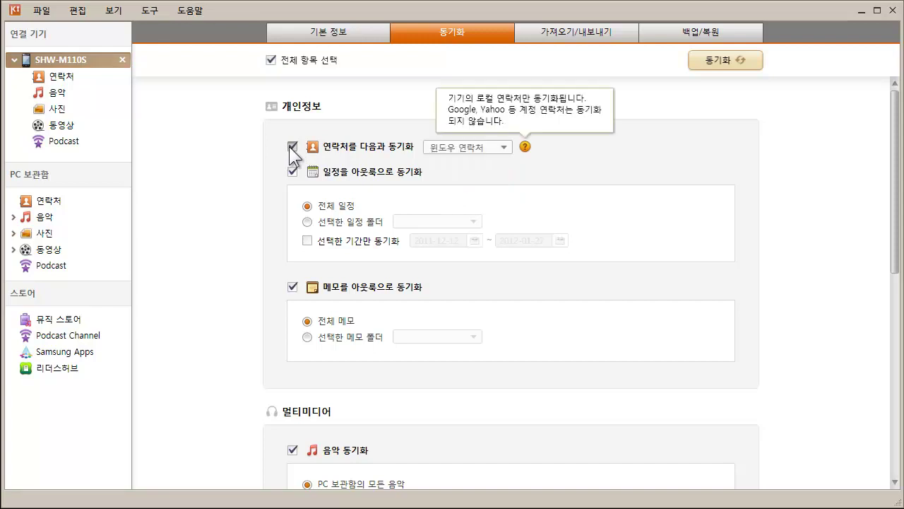
pyautogui.click(289, 147)
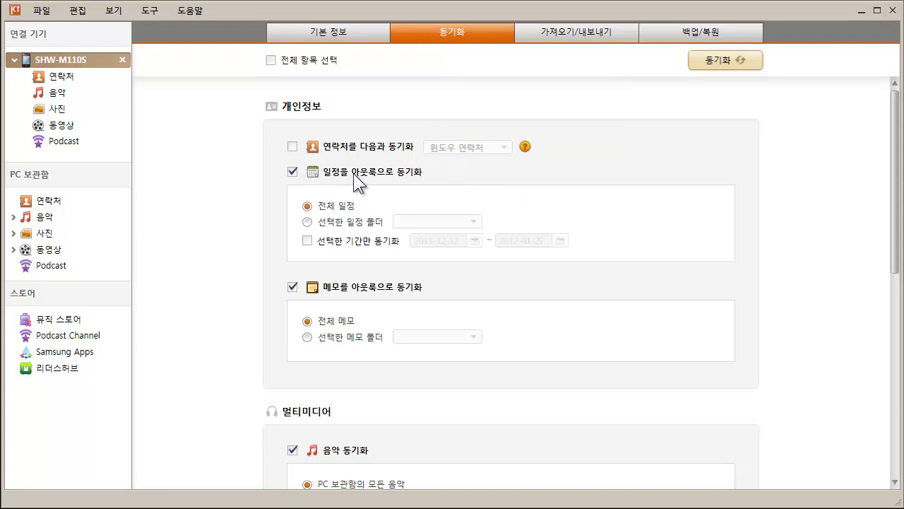
pyautogui.click(293, 171)
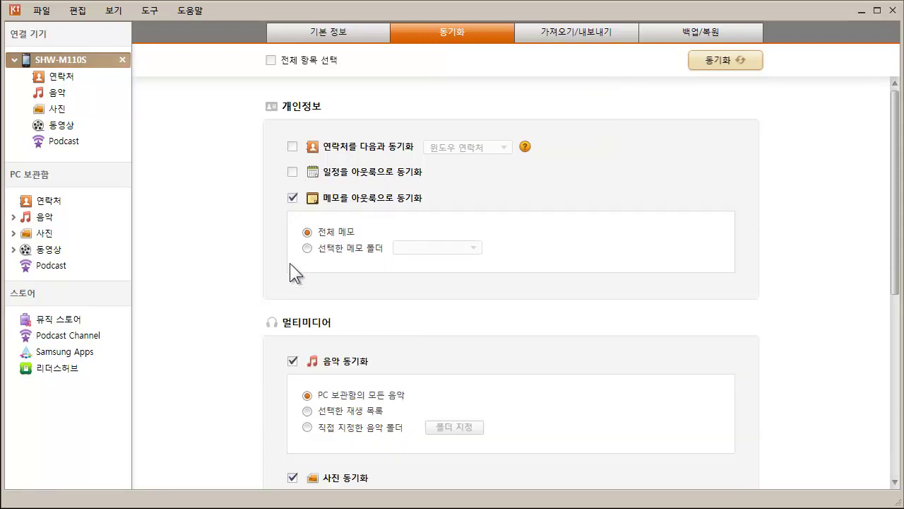
pyautogui.click(292, 198)
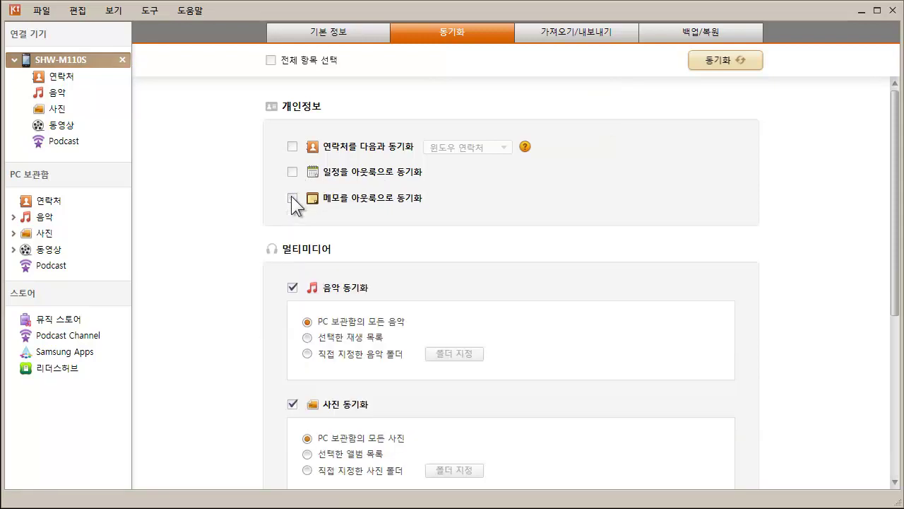
# Step: Set music synchronization to use a directly specified music folder and open the folder selection for it
pyautogui.scroll(-3, 295, 188)
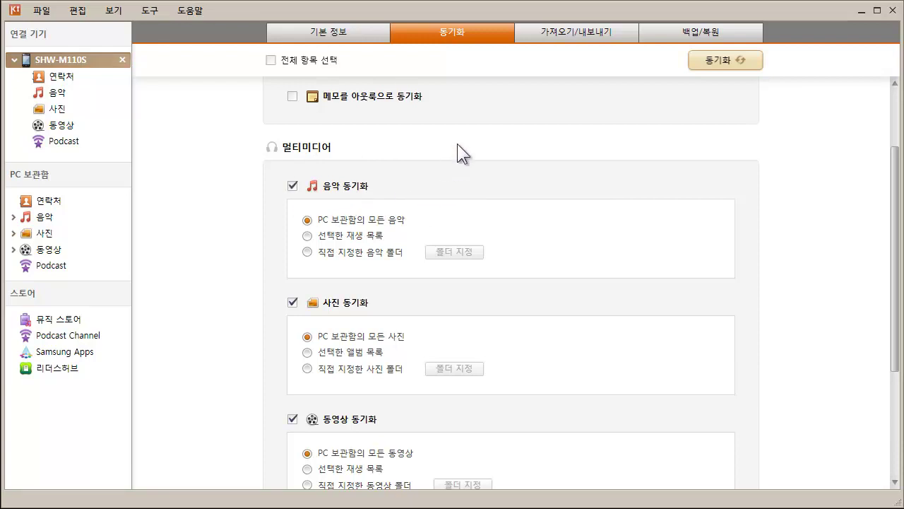
pyautogui.scroll(-2, 457, 153)
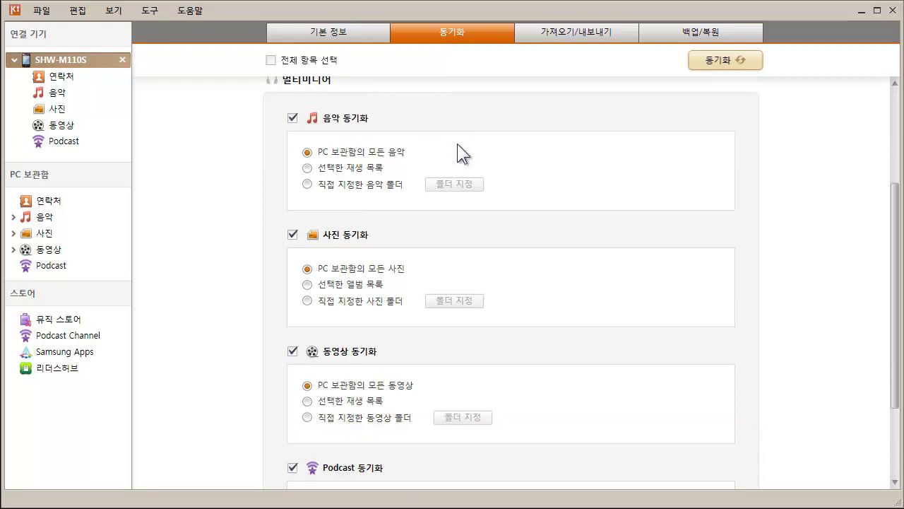
pyautogui.click(332, 186)
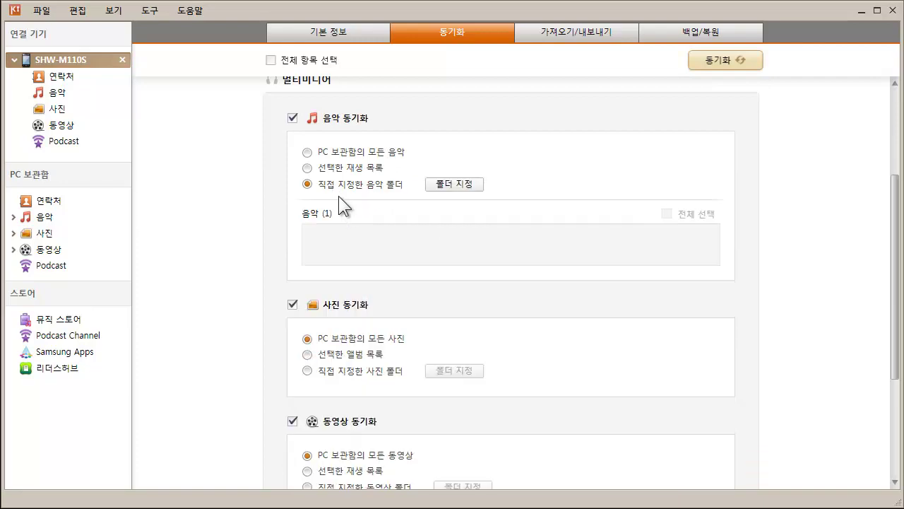
pyautogui.click(469, 185)
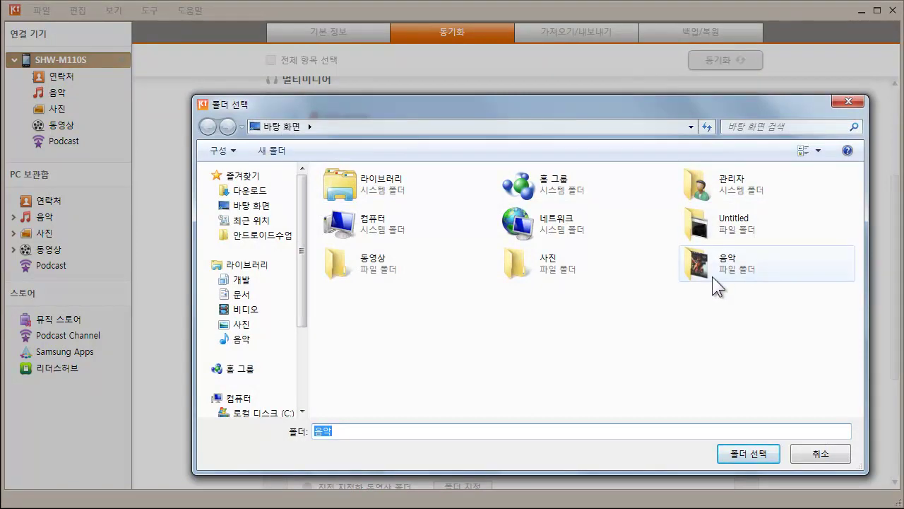
# Step: Look at the 음악 folder on the desktop as the source folder for the music
pyautogui.click(625, 337)
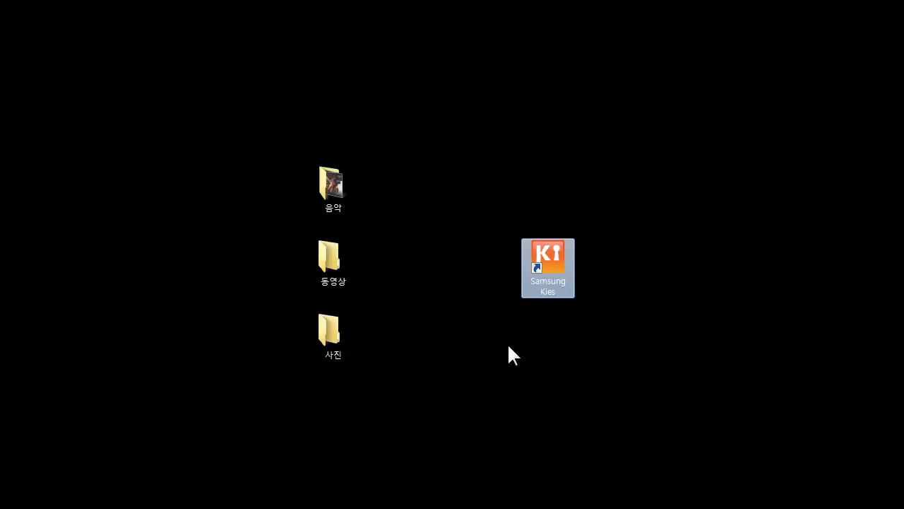
pyautogui.click(327, 186)
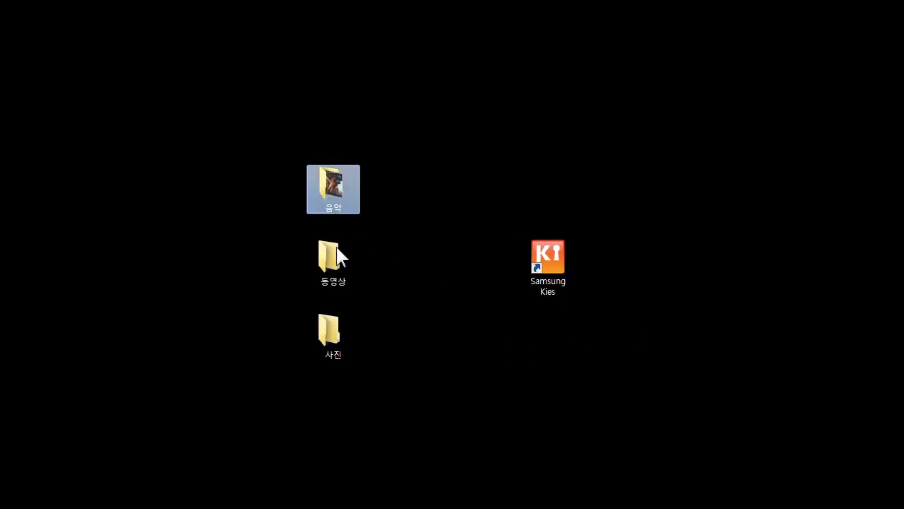
pyautogui.click(428, 423)
pyautogui.click(339, 182)
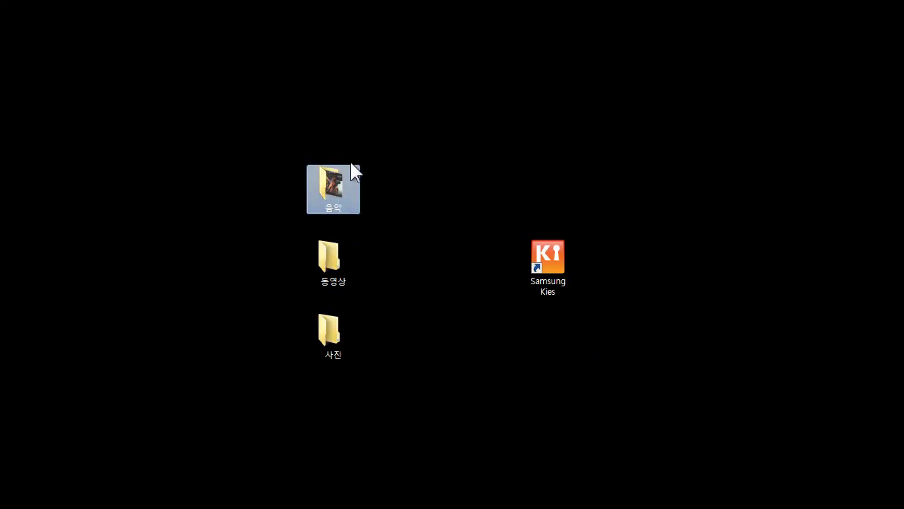
pyautogui.moveTo(332, 198)
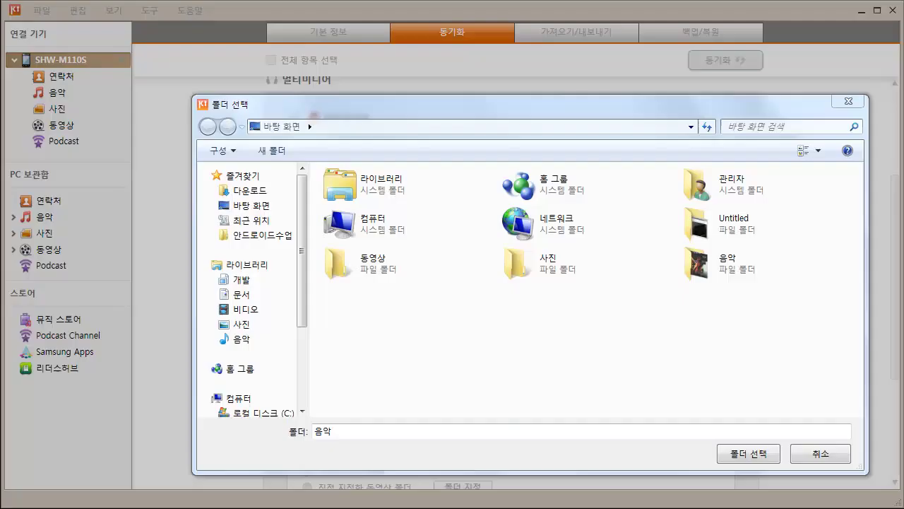
# Step: Choose the 음악 folder on the desktop as the music synchronization folder
pyautogui.click(701, 269)
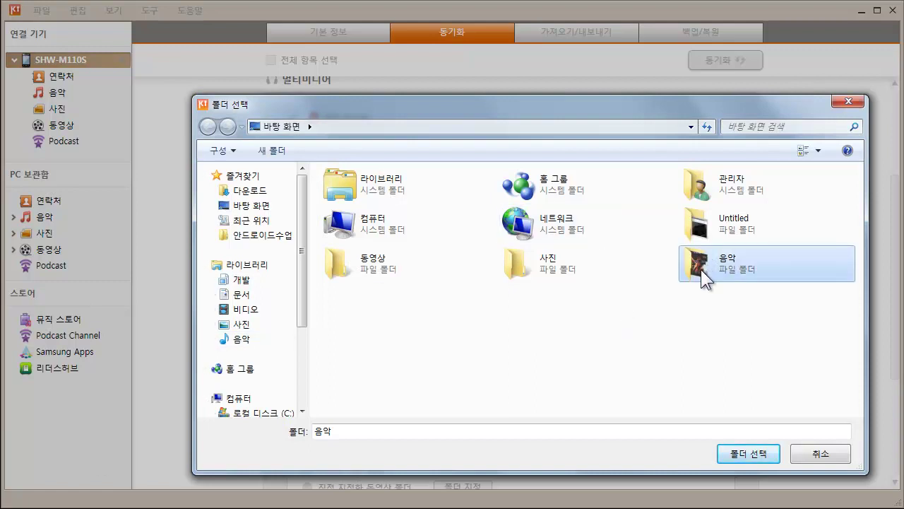
pyautogui.doubleClick(701, 270)
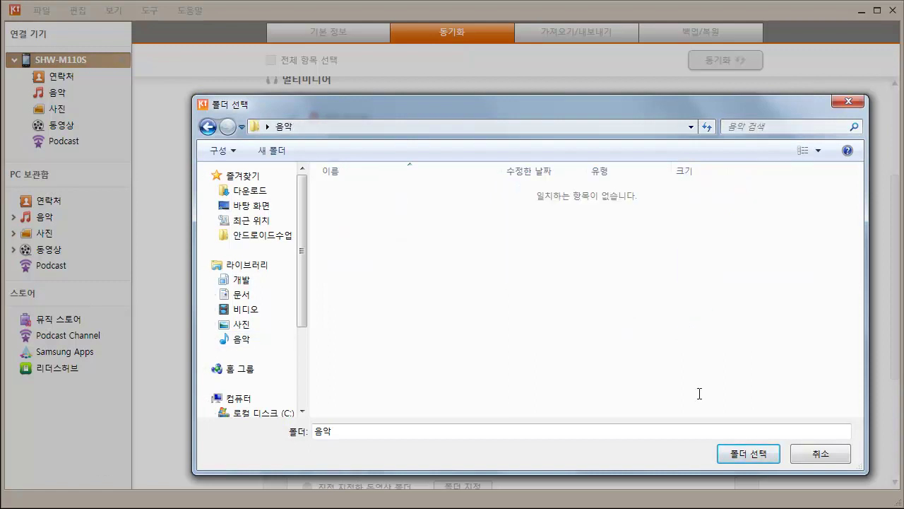
pyautogui.click(741, 453)
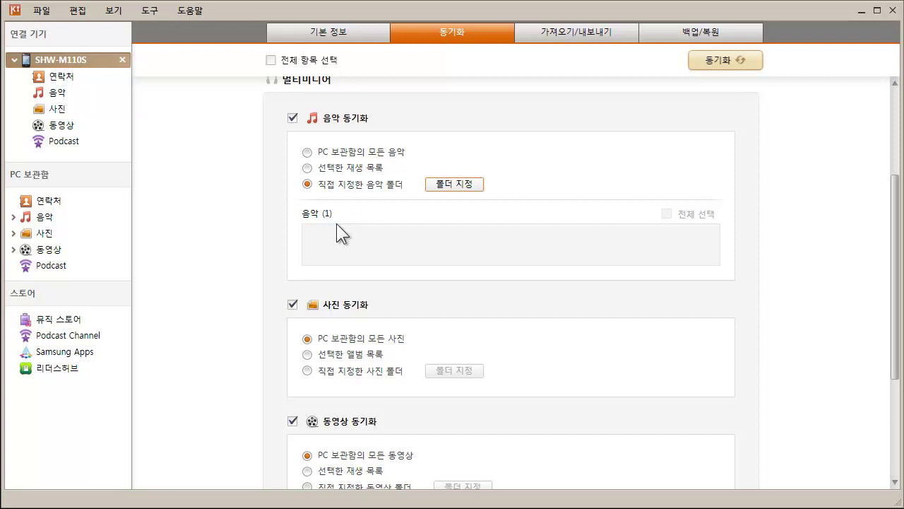
# Step: Exclude photos from the multimedia synchronization, leaving their source on all photos in the PC library
pyautogui.scroll(-1, 354, 305)
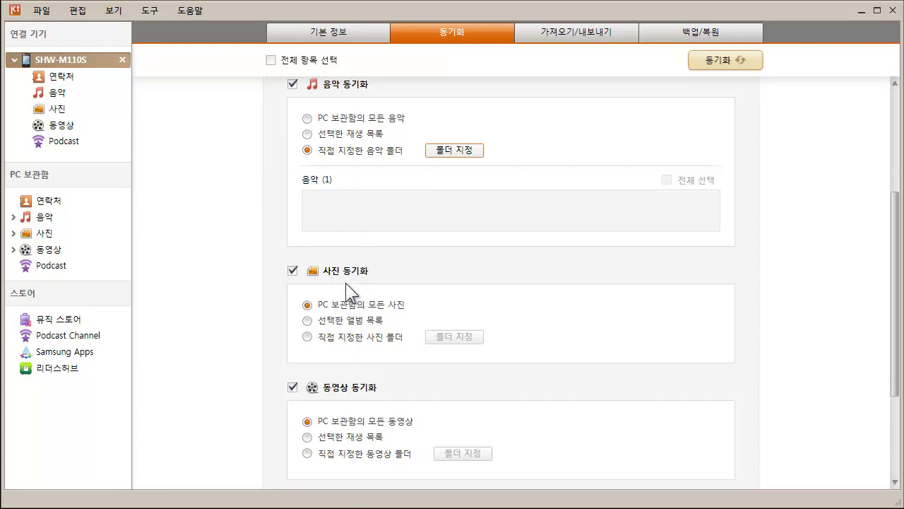
pyautogui.click(346, 341)
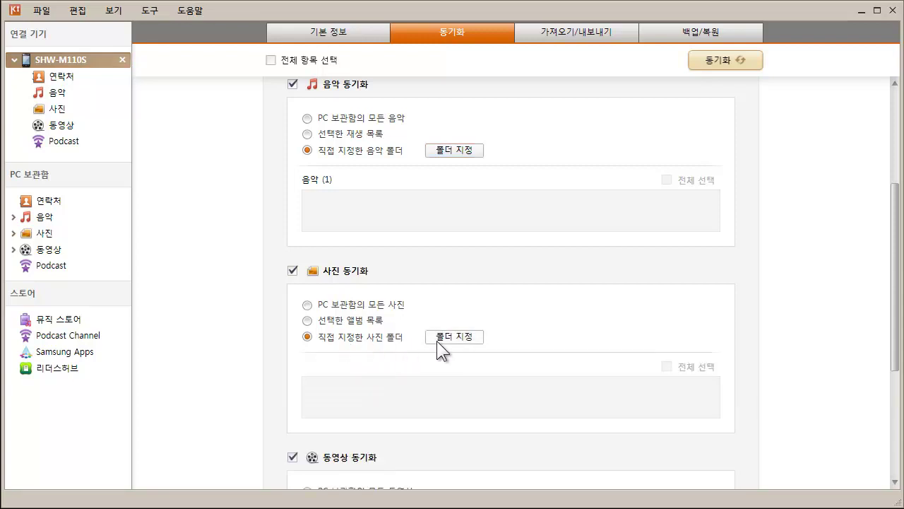
pyautogui.click(308, 305)
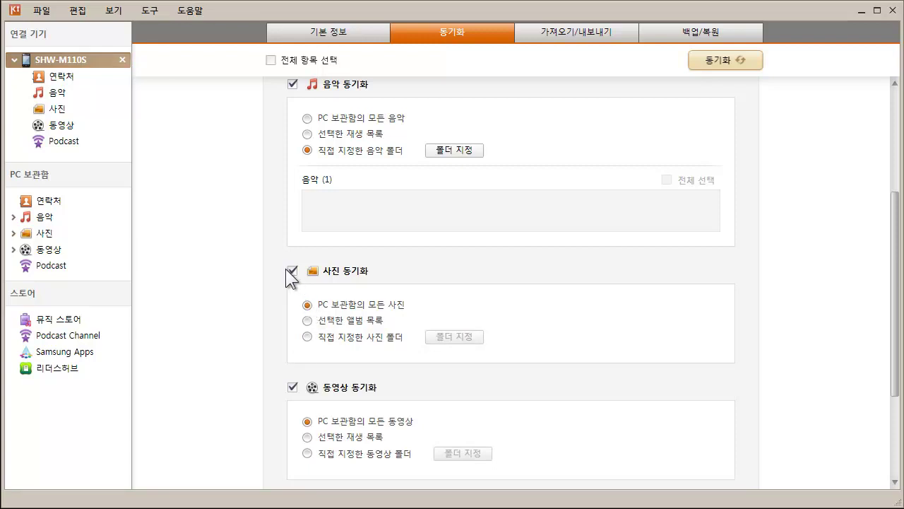
pyautogui.click(293, 270)
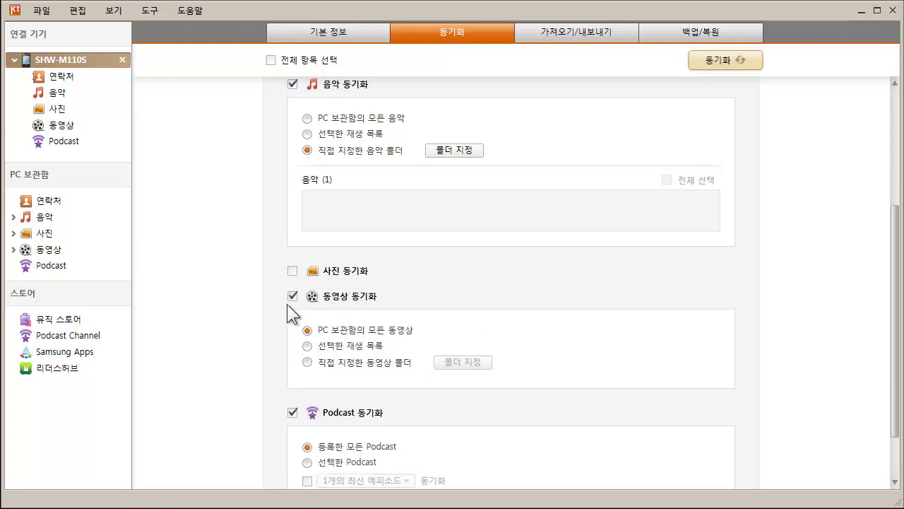
# Step: Exclude videos and Podcasts from the multimedia synchronization
pyautogui.click(288, 295)
pyautogui.click(292, 346)
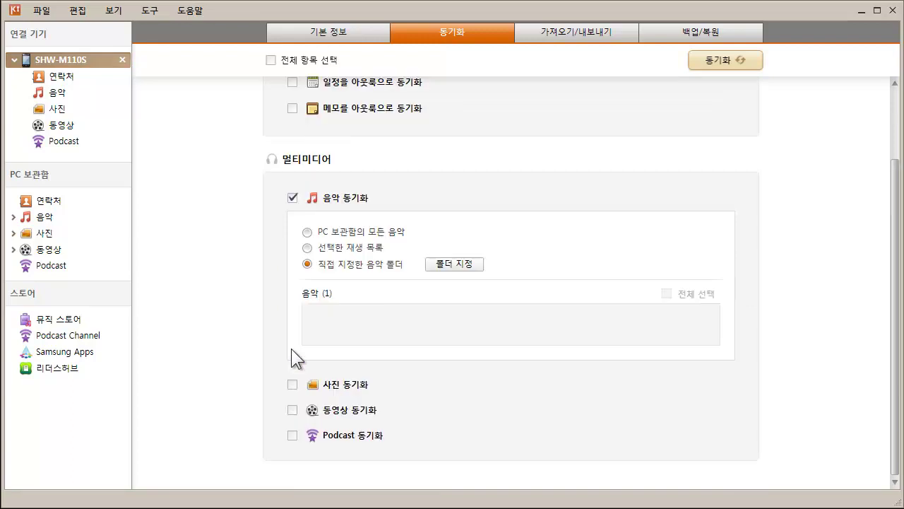
pyautogui.click(294, 384)
pyautogui.scroll(-2, 296, 444)
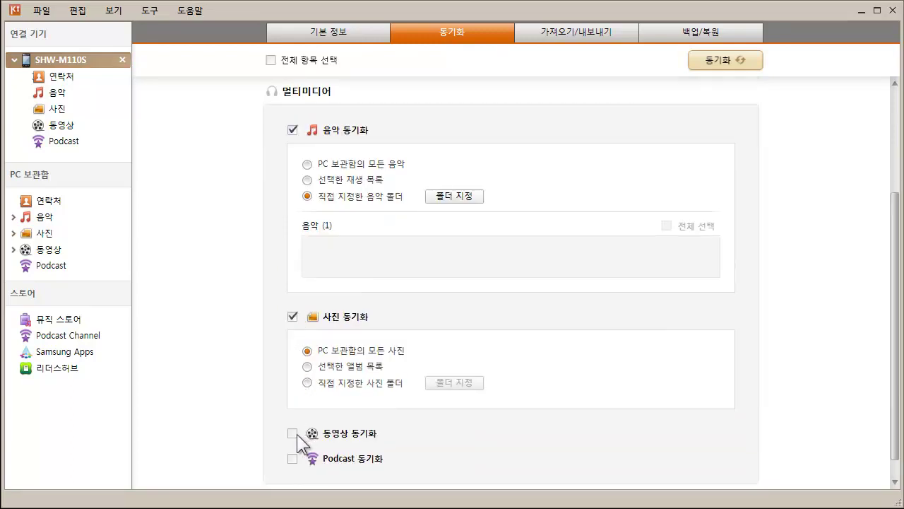
pyautogui.click(292, 433)
pyautogui.scroll(1, 296, 422)
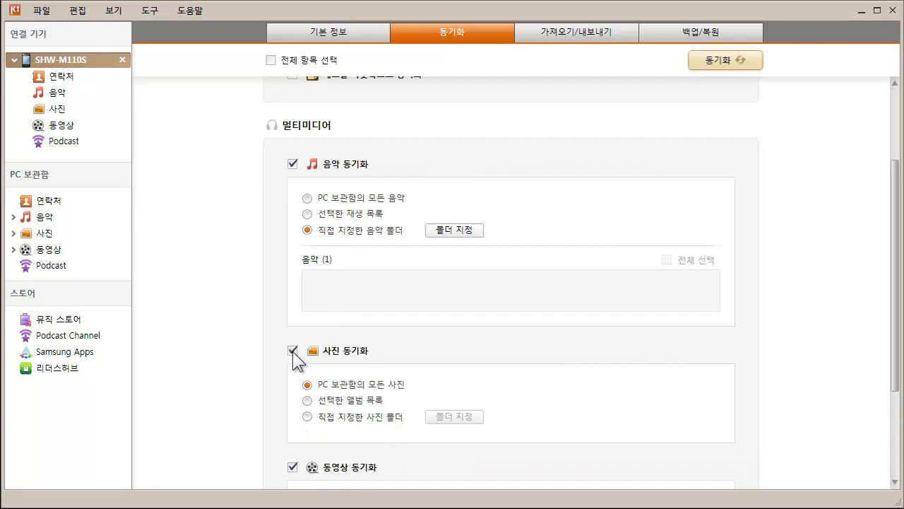
pyautogui.click(292, 351)
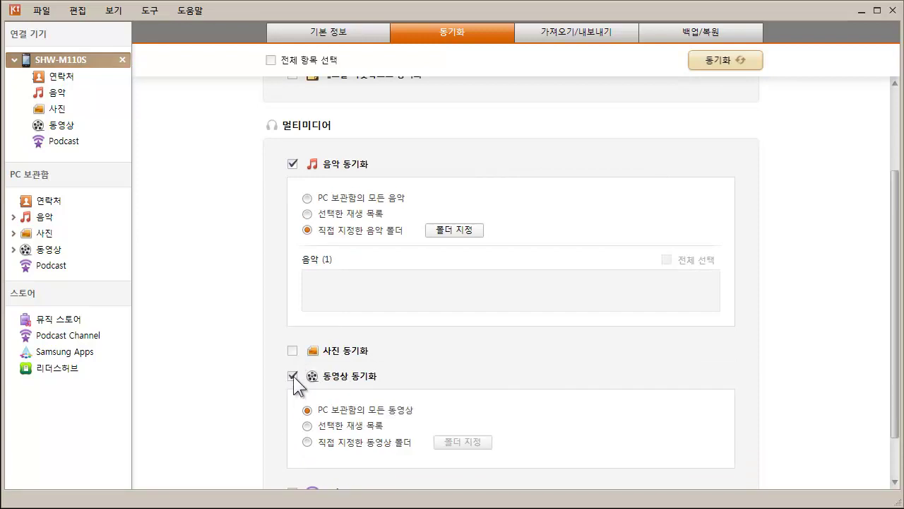
pyautogui.click(292, 376)
pyautogui.scroll(3, 443, 347)
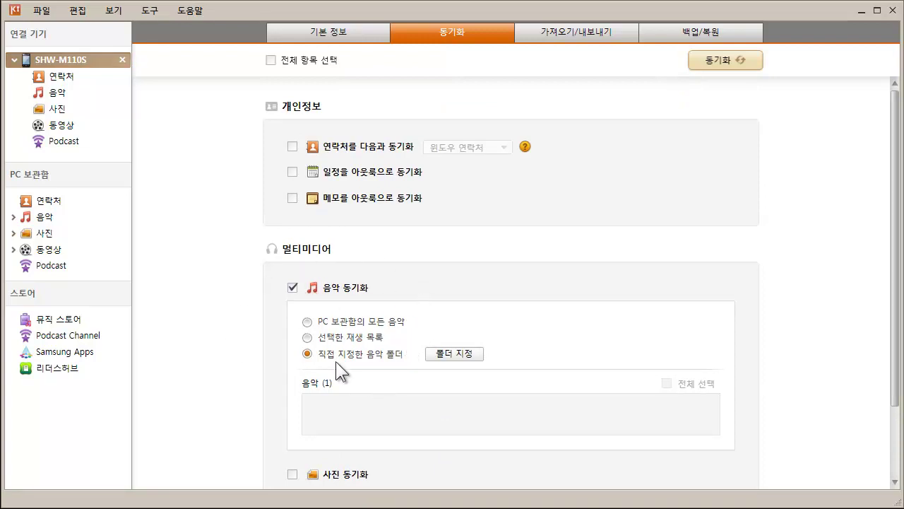
pyautogui.scroll(-3, 431, 308)
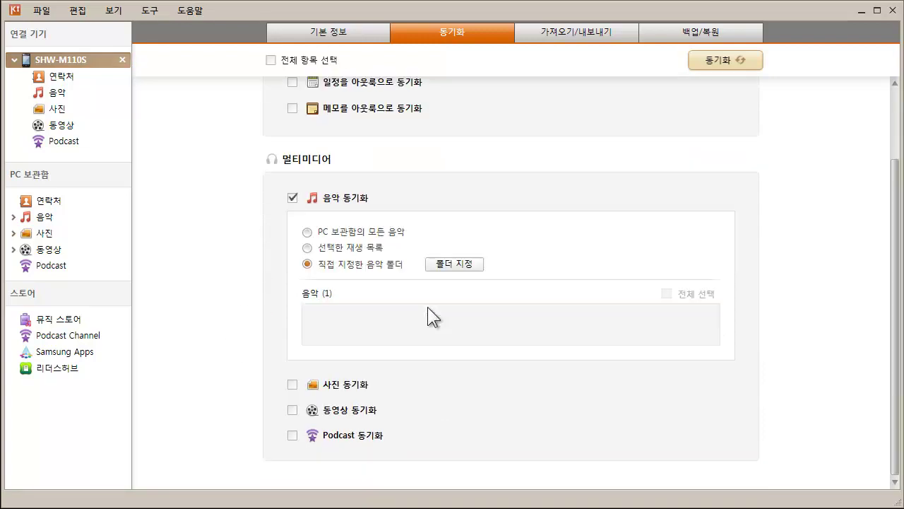
# Step: Check the music list stored on the SHW-M110S phone and return to its synchronization settings
pyautogui.click(748, 67)
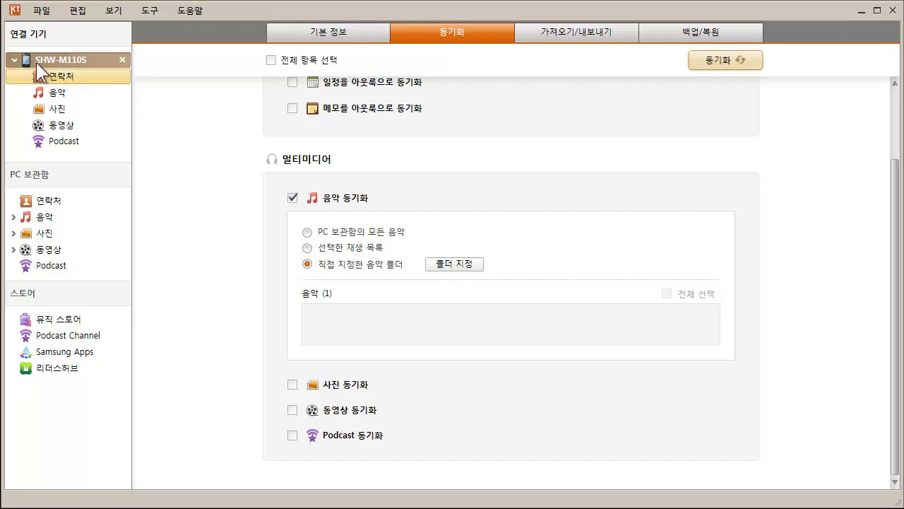
pyautogui.click(68, 90)
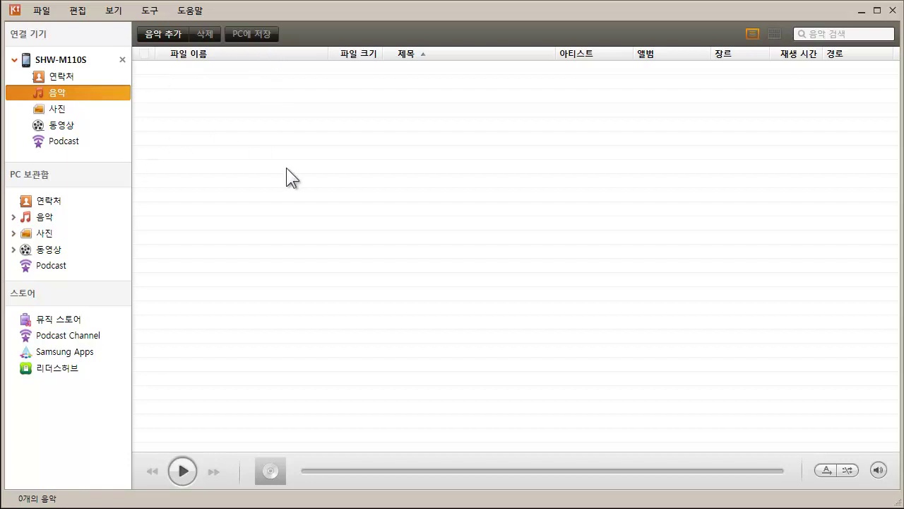
pyautogui.click(68, 62)
pyautogui.click(59, 91)
pyautogui.click(80, 61)
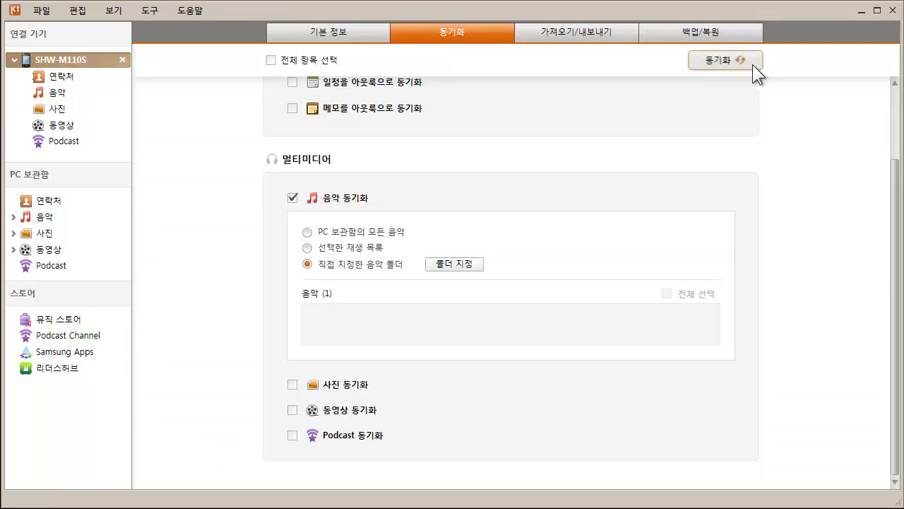
# Step: Synchronize the chosen music folder to the SHW-M110S phone and open the phone's music list
pyautogui.click(750, 61)
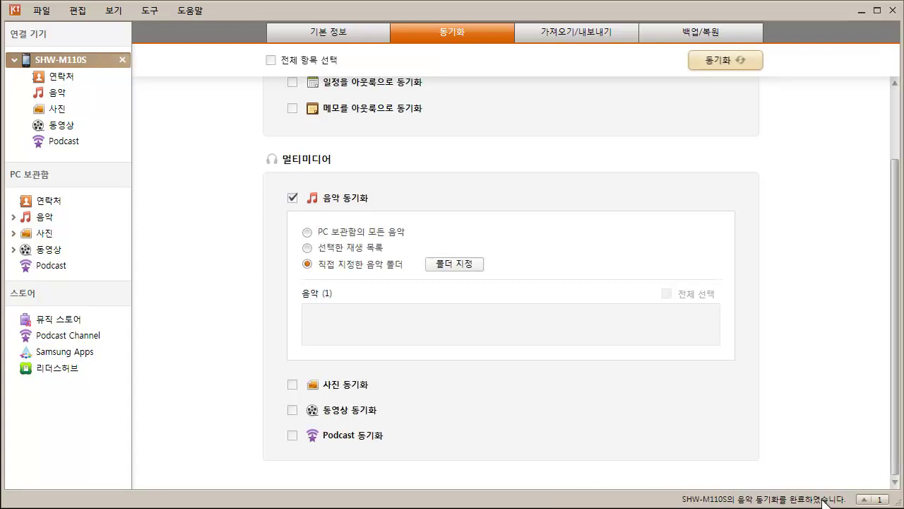
pyautogui.click(86, 99)
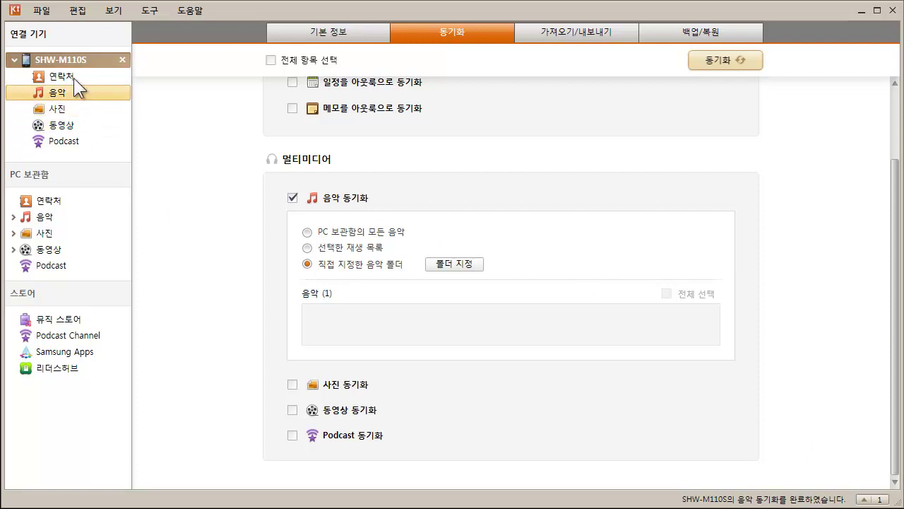
pyautogui.click(63, 96)
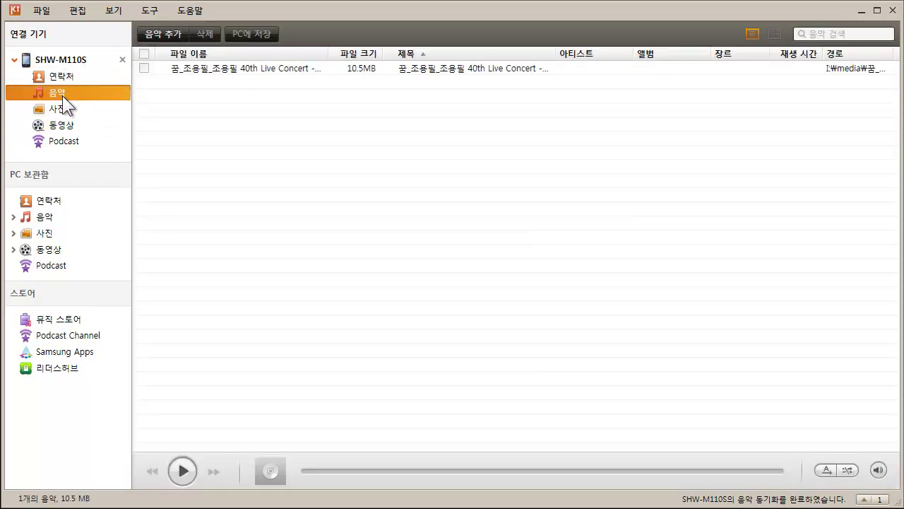
# Step: Play the song 꿈 from the phone's music list and pause it after a few seconds
pyautogui.click(317, 69)
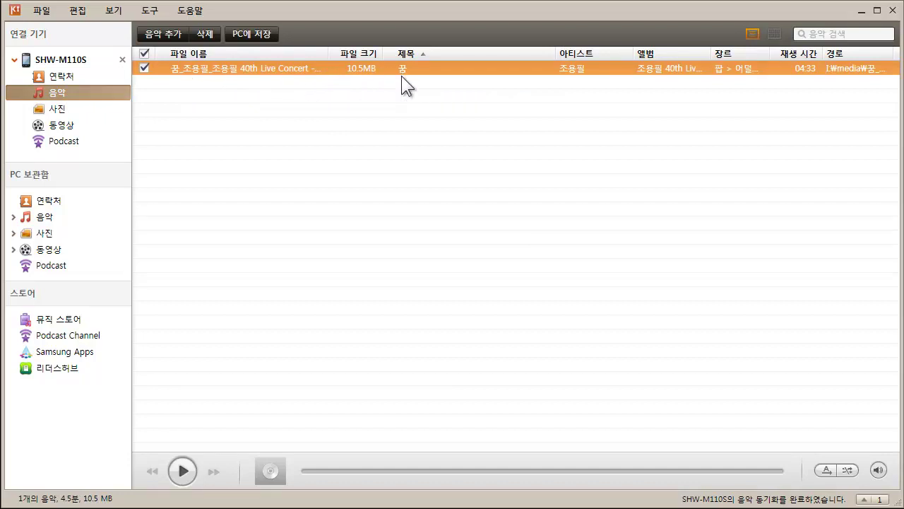
pyautogui.doubleClick(275, 68)
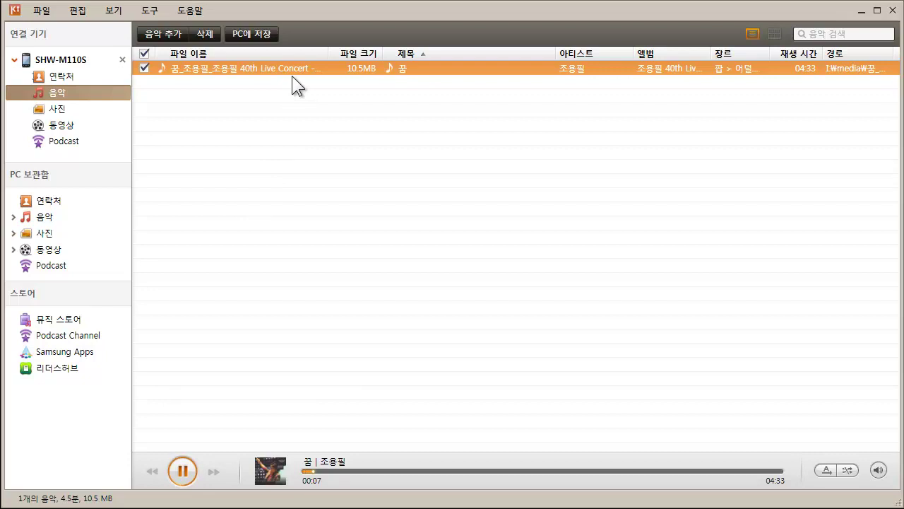
pyautogui.click(183, 471)
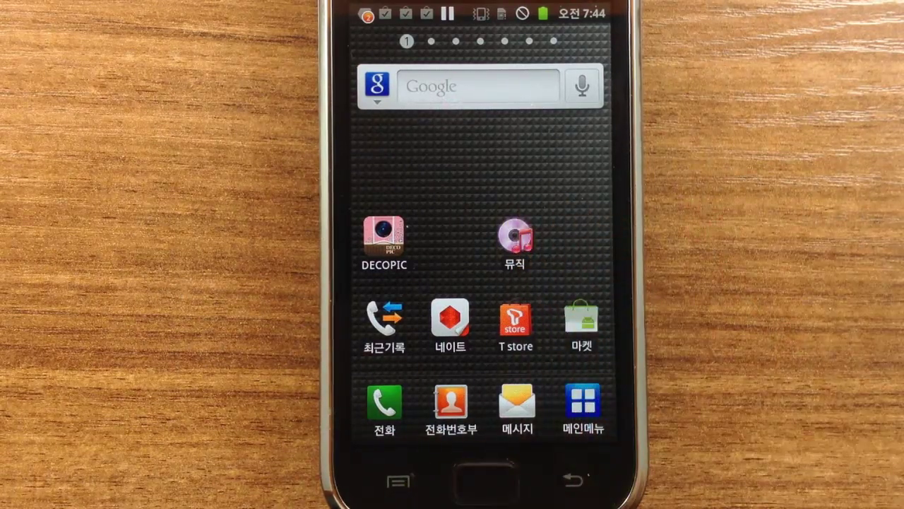
pyautogui.click(515, 239)
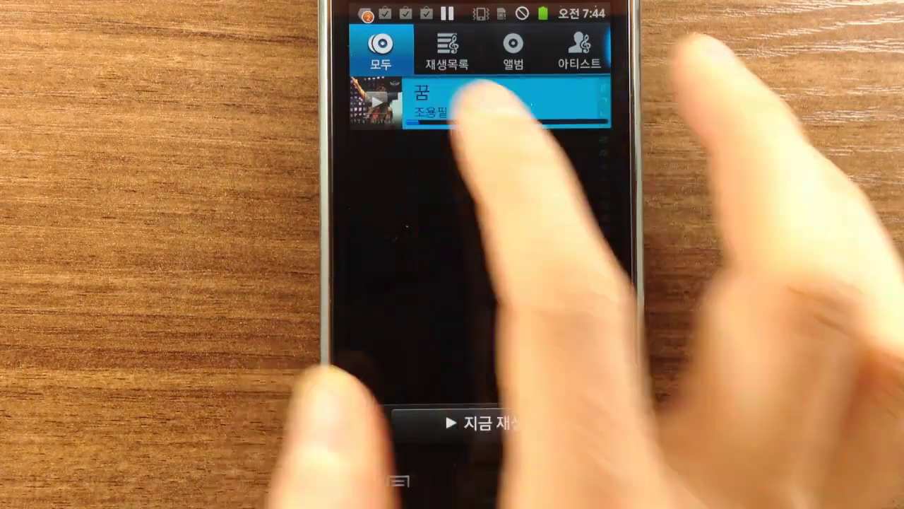
pyautogui.moveTo(485, 108); pyautogui.dragTo(381, 110)
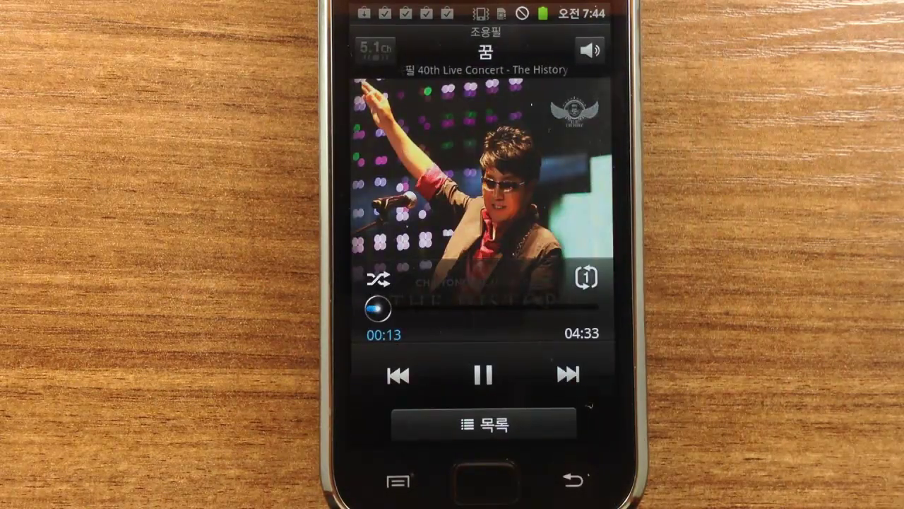
pyautogui.click(483, 374)
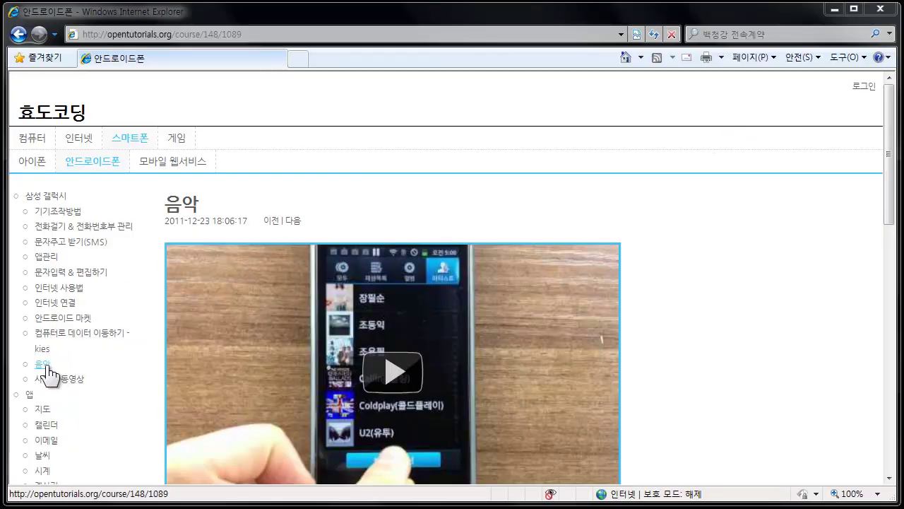
pyautogui.scroll(-3, 589, 222)
pyautogui.scroll(2, 489, 243)
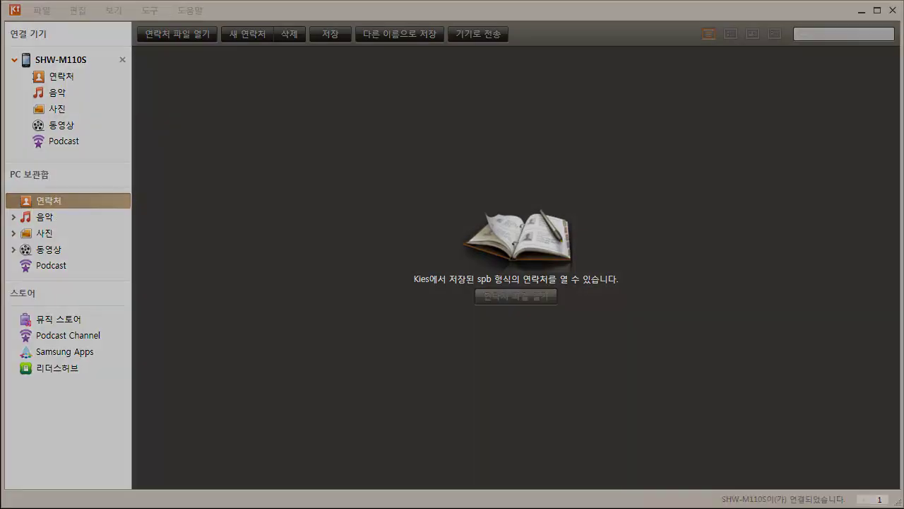
pyautogui.click(418, 368)
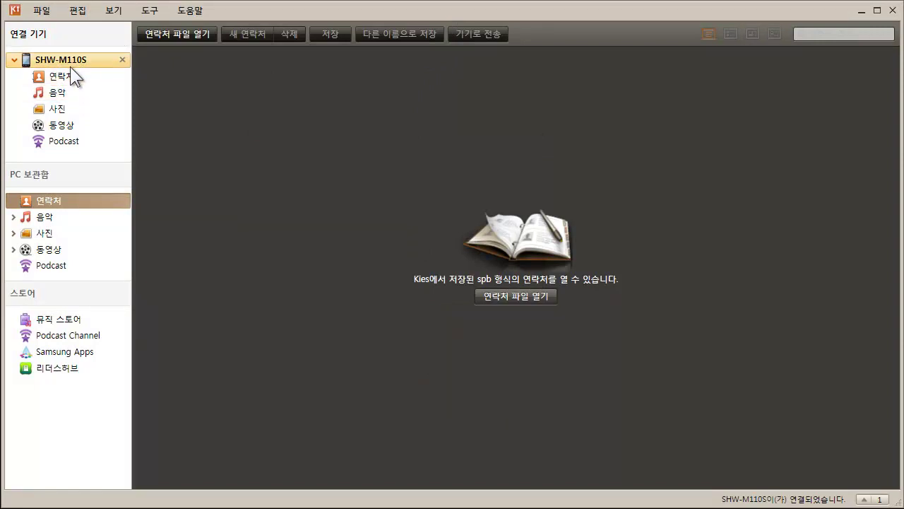
# Step: Look through the photos stored on the SHW-M110S phone, selecting the first few in the list
pyautogui.click(68, 108)
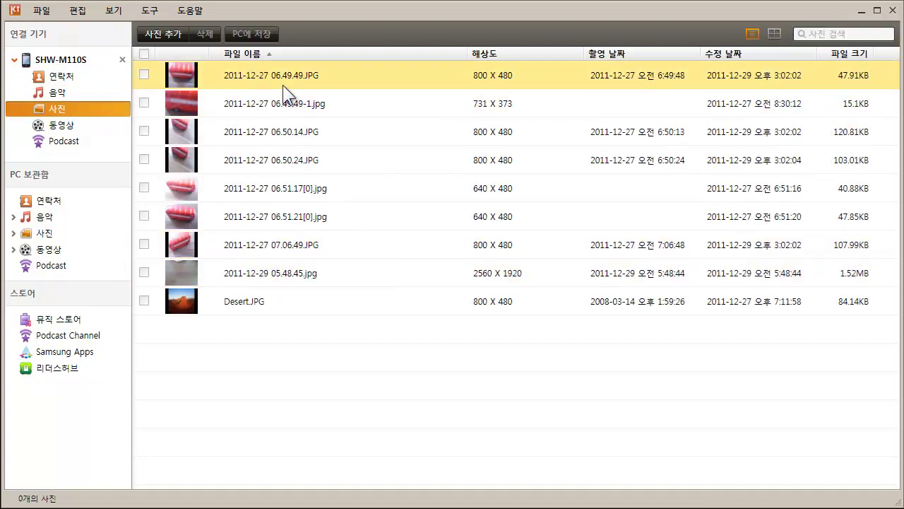
pyautogui.click(283, 85)
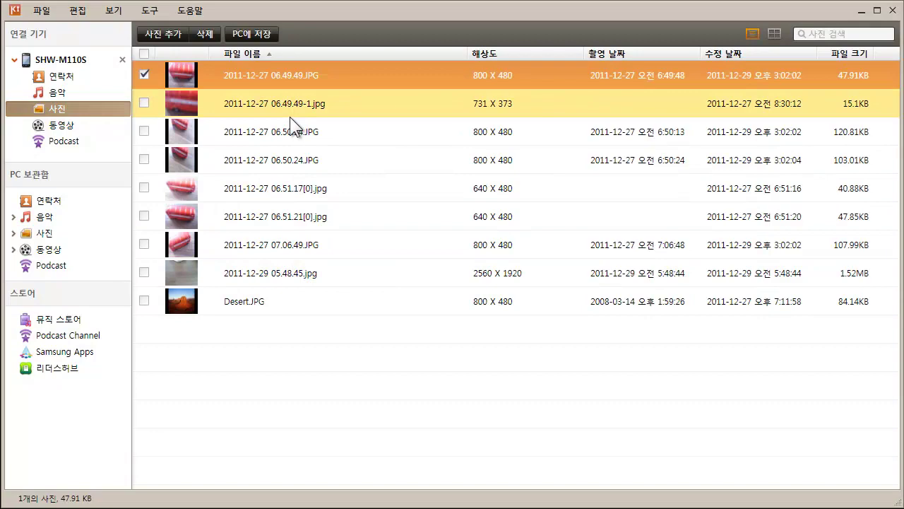
pyautogui.click(290, 116)
pyautogui.click(291, 140)
# Step: Look through the videos stored on the phone and select 1.html이란.mp4
pyautogui.click(81, 130)
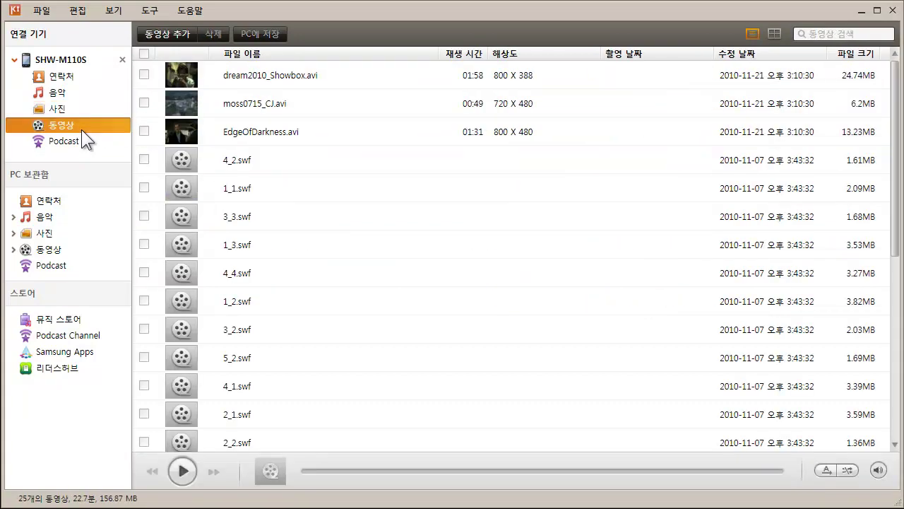
pyautogui.click(304, 113)
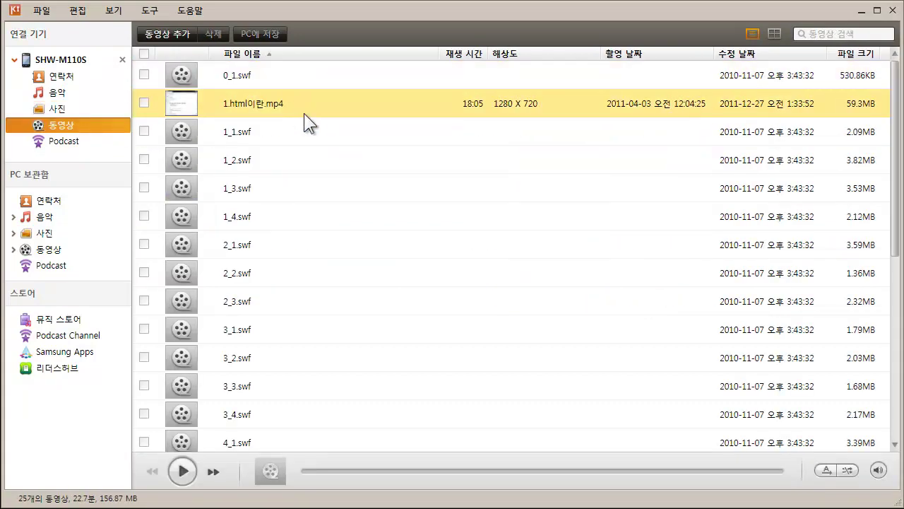
pyautogui.scroll(-5, 304, 113)
pyautogui.scroll(5, 304, 113)
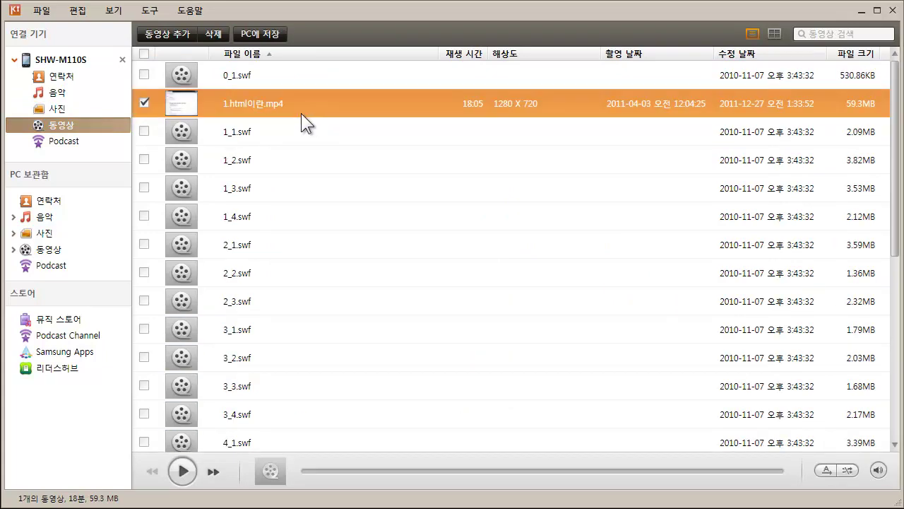
# Step: Select all photos on the SHW-M110S phone and start saving them to the PC
pyautogui.click(82, 108)
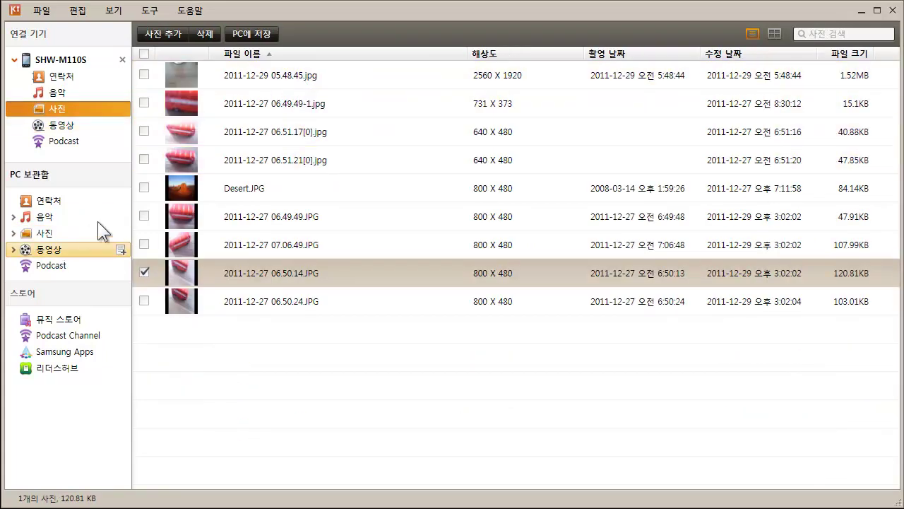
pyautogui.click(143, 53)
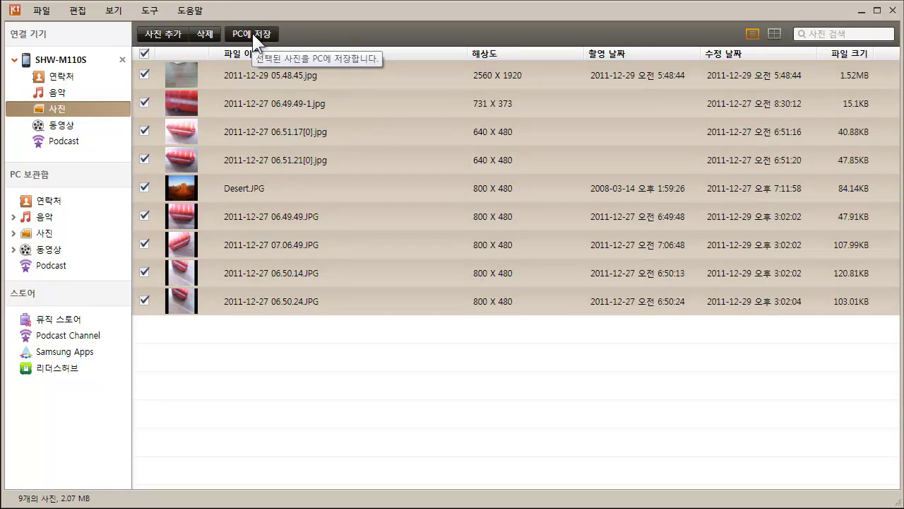
pyautogui.click(253, 36)
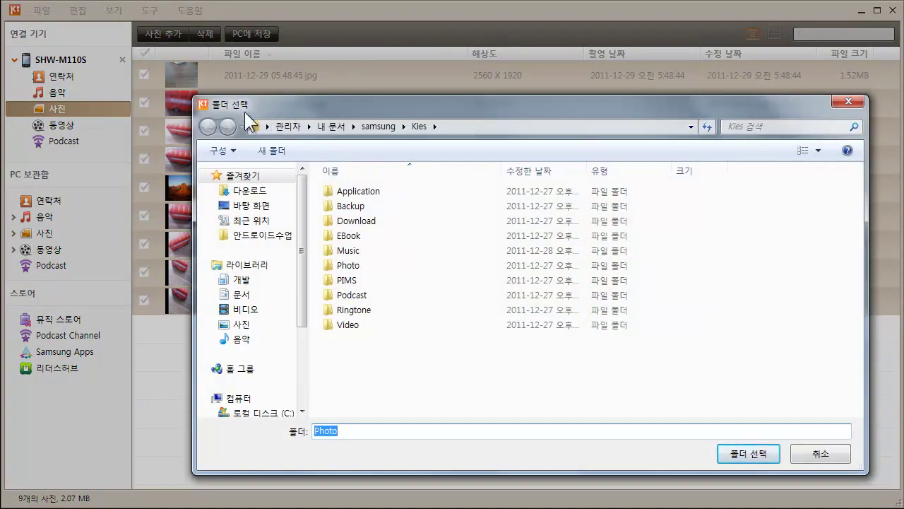
# Step: Choose the 사진 folder on the desktop as the destination and save the phone's photos there
pyautogui.moveTo(287, 102); pyautogui.dragTo(230, 56)
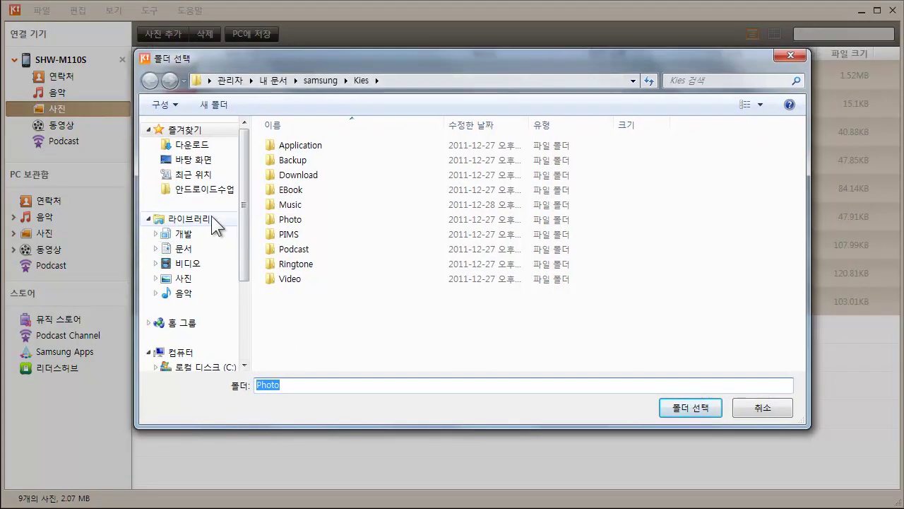
pyautogui.click(205, 161)
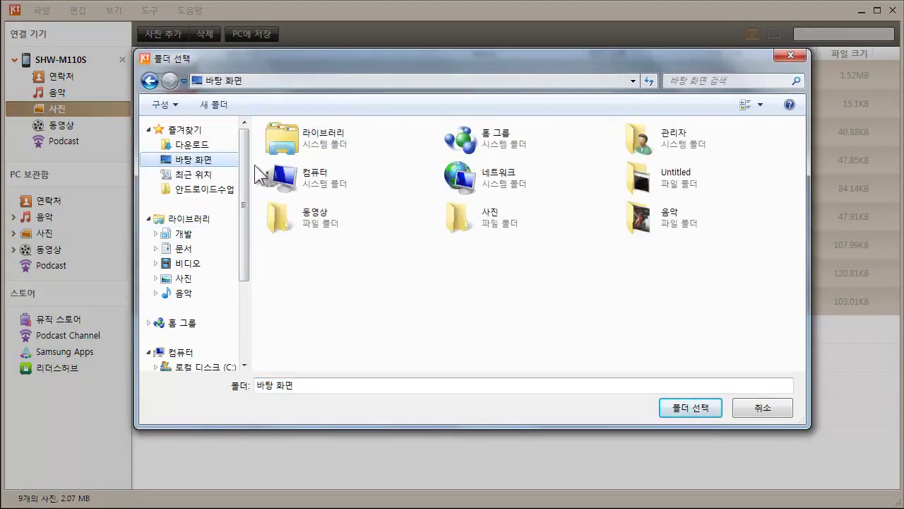
pyautogui.click(451, 222)
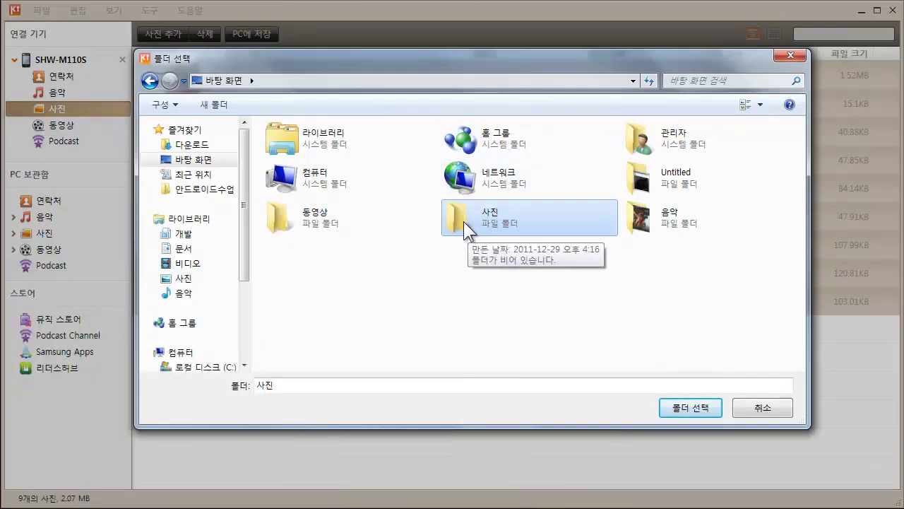
pyautogui.doubleClick(463, 221)
pyautogui.click(689, 408)
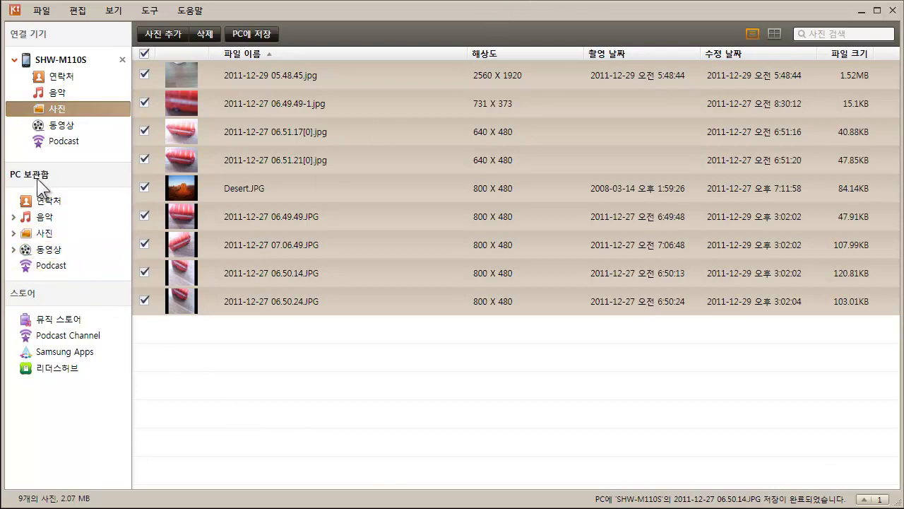
# Step: View the saved photos in the PC library and select the third photo in the 2011-12-27 group
pyautogui.click(45, 233)
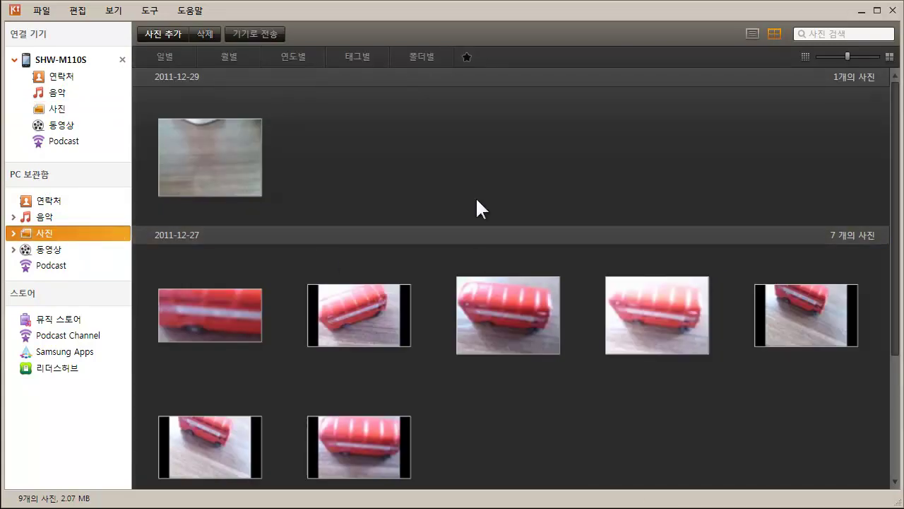
pyautogui.scroll(-3, 232, 269)
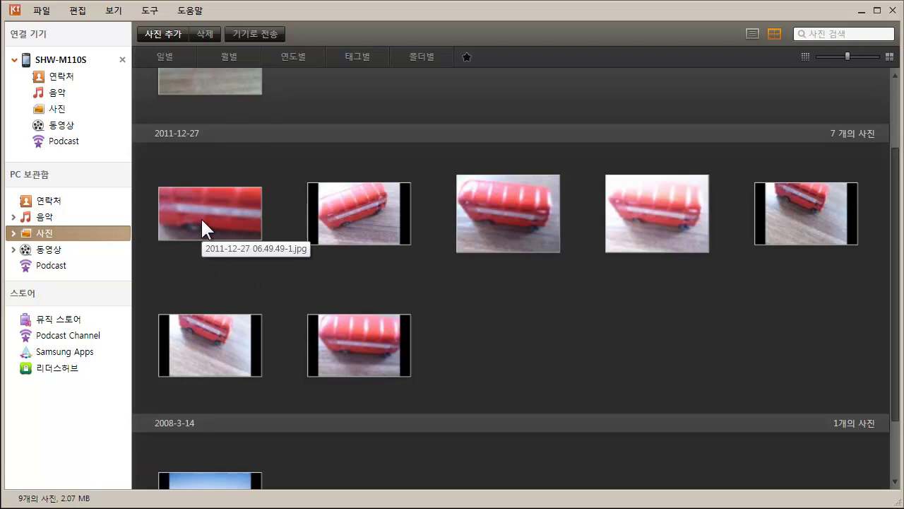
pyautogui.click(470, 240)
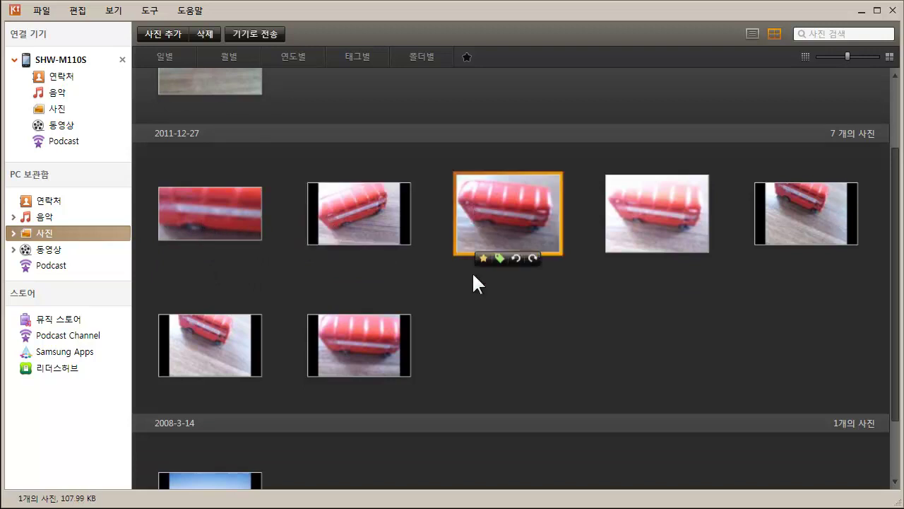
# Step: Look through the PC library's photos in the date groups from 2011-12-29 to 2008-3-14
pyautogui.scroll(-1, 467, 320)
pyautogui.scroll(4, 416, 378)
pyautogui.click(184, 138)
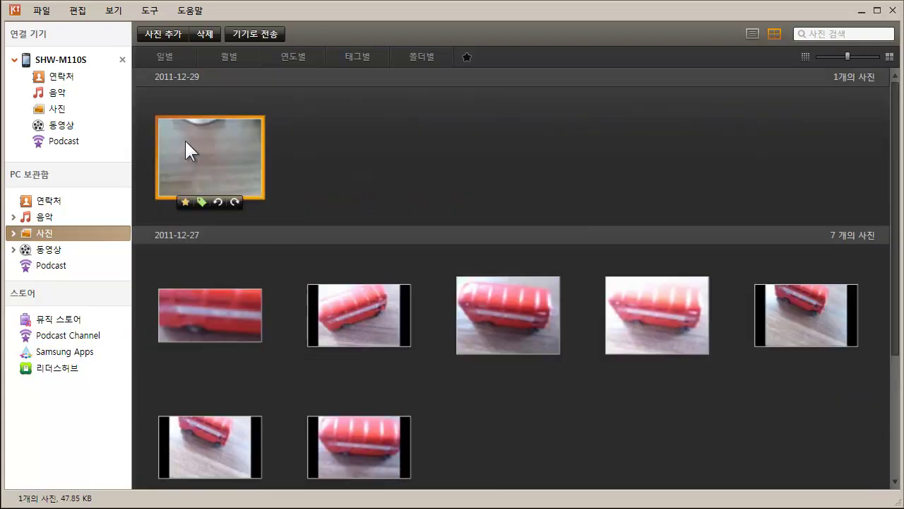
pyautogui.click(267, 207)
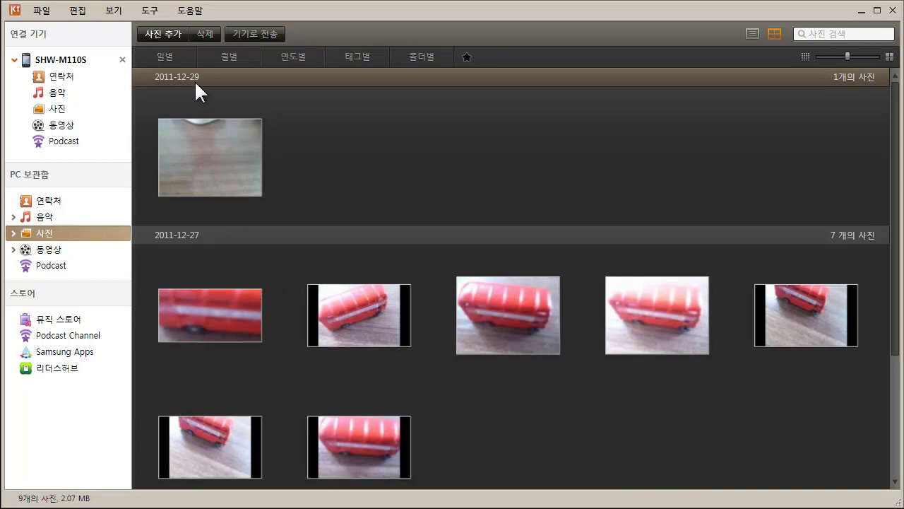
pyautogui.scroll(-3, 253, 238)
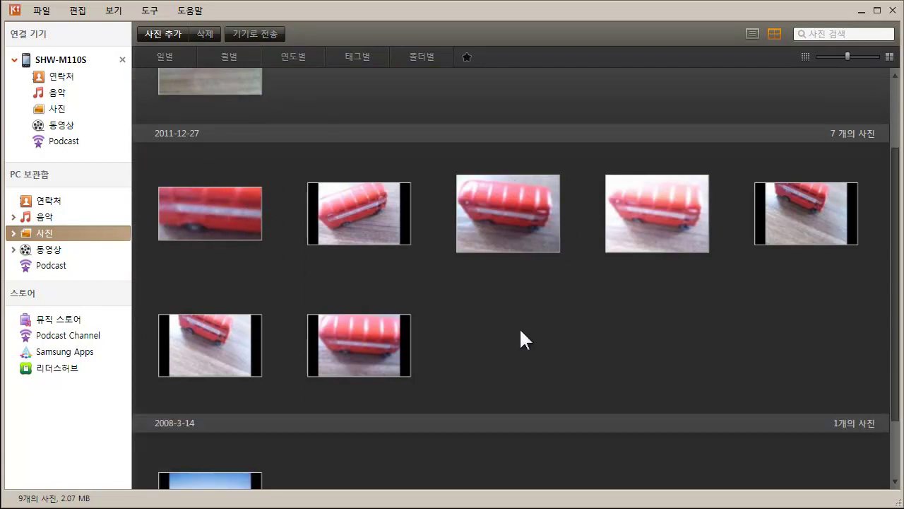
pyautogui.scroll(-3, 612, 236)
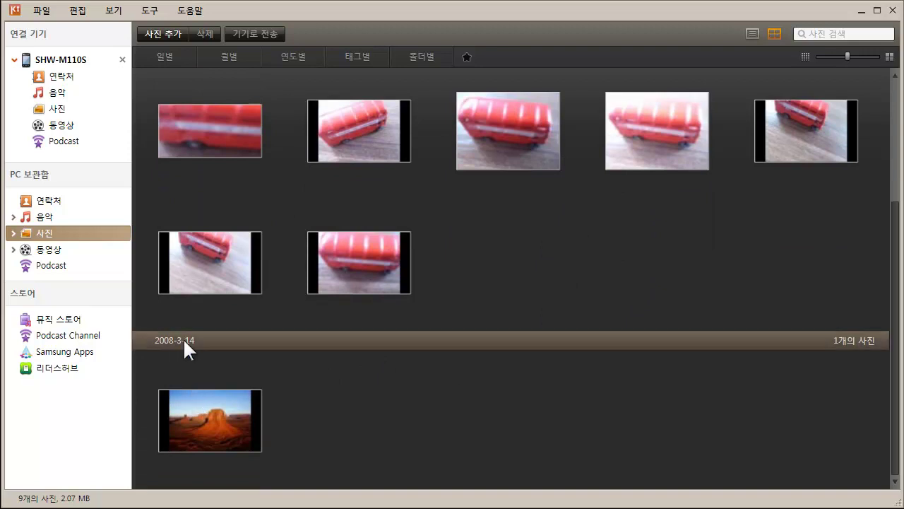
pyautogui.scroll(3, 430, 327)
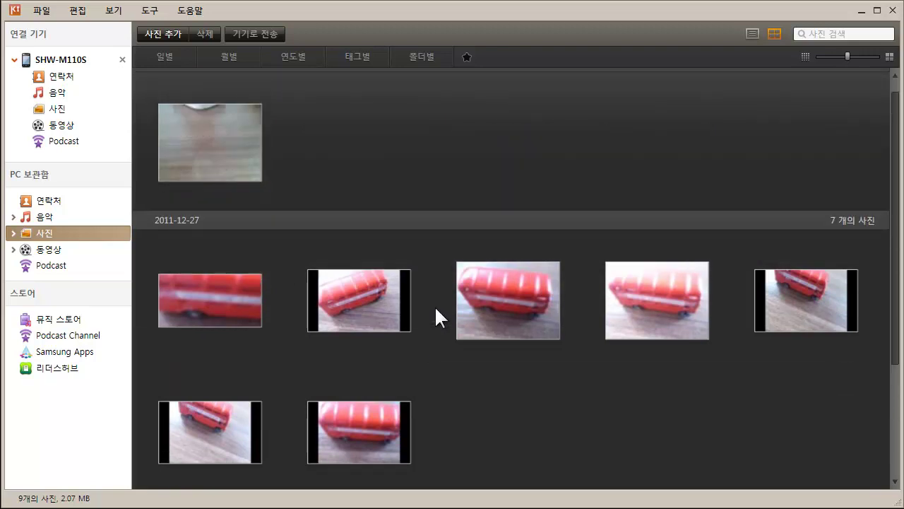
pyautogui.scroll(-3, 438, 313)
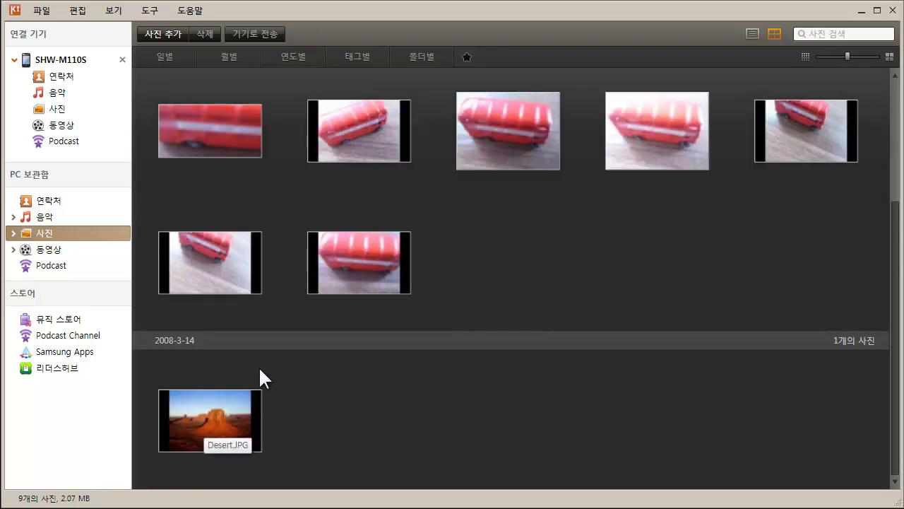
# Step: View Desert.JPG from the 2008-3-14 group at full size, then return to the photo library
pyautogui.click(209, 414)
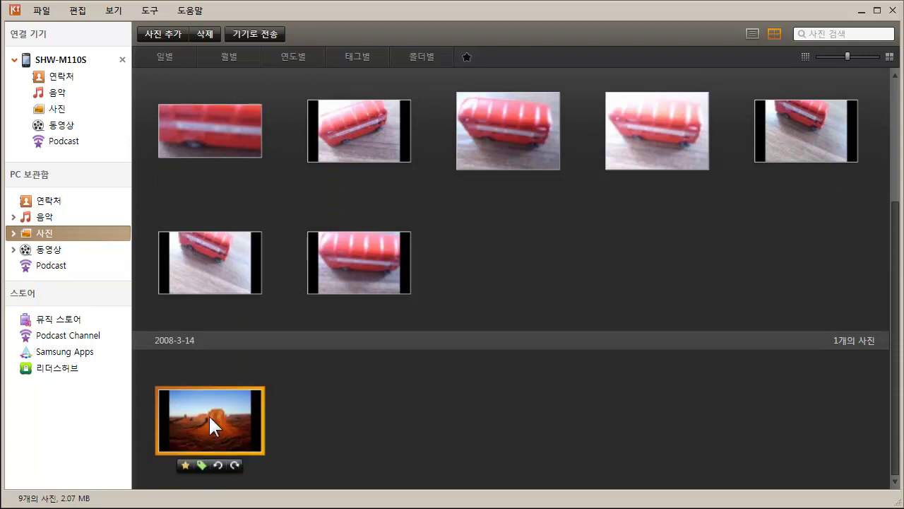
pyautogui.doubleClick(208, 414)
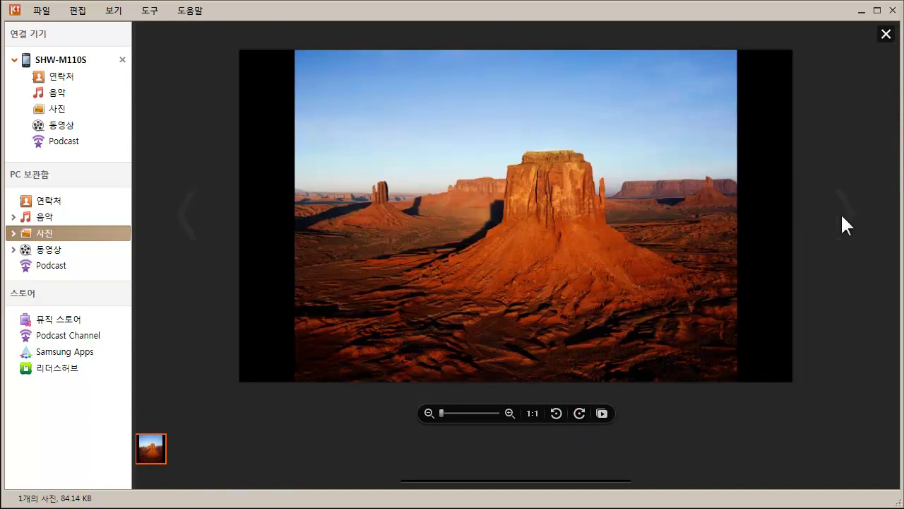
pyautogui.click(885, 36)
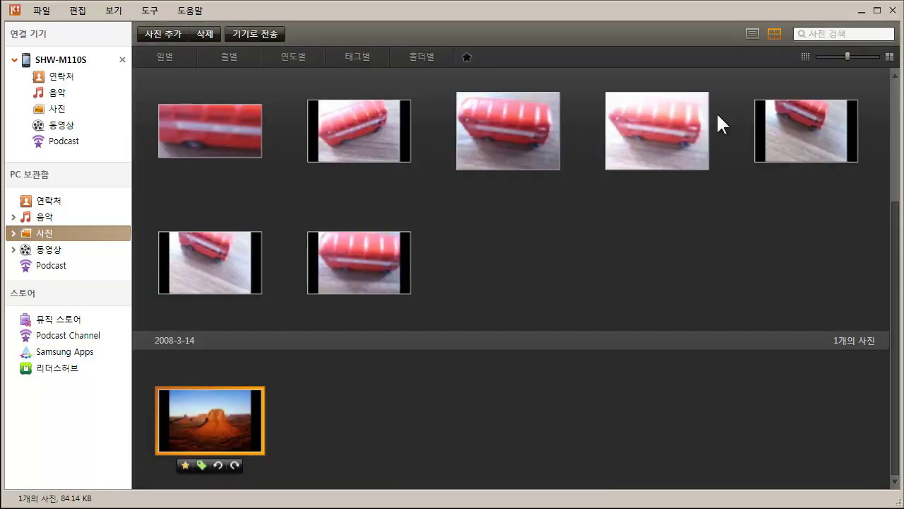
# Step: View the second photo in the 2011-12-27 group enlarged and step through to the group's last photo
pyautogui.doubleClick(357, 148)
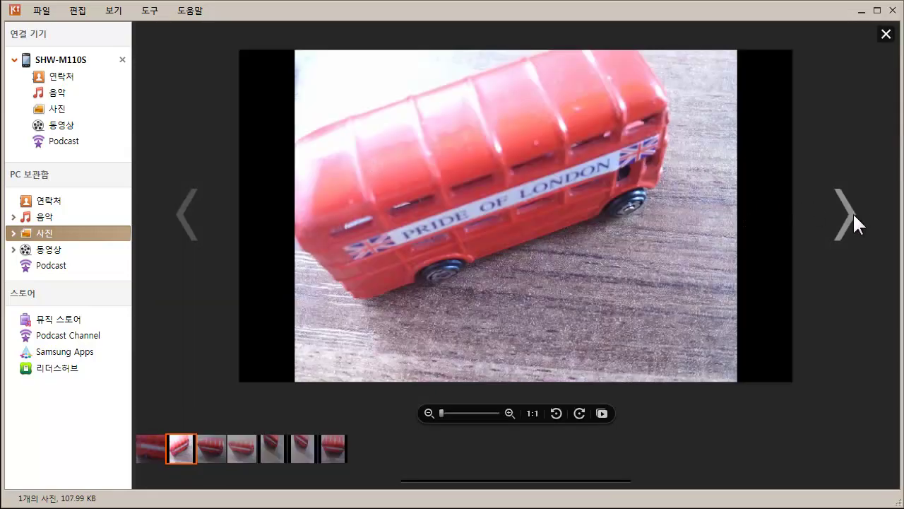
pyautogui.click(854, 214)
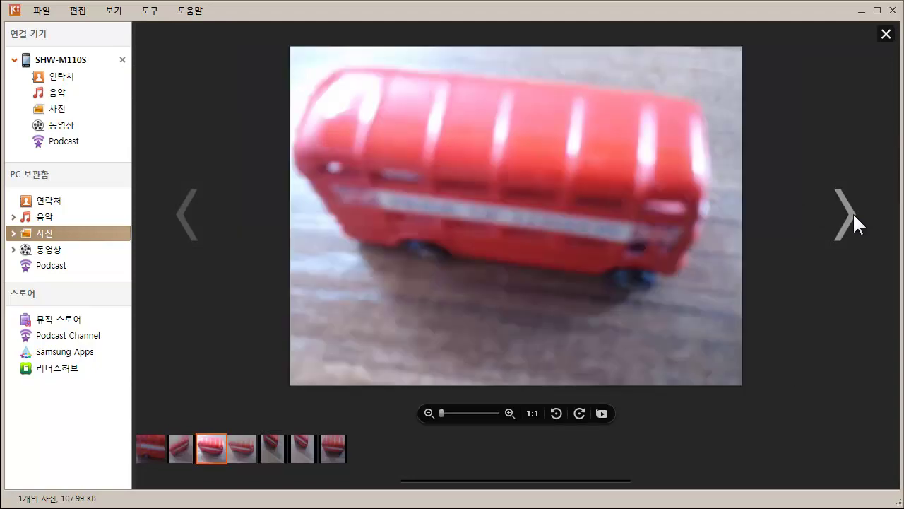
pyautogui.click(854, 214)
pyautogui.click(853, 215)
pyautogui.click(853, 215)
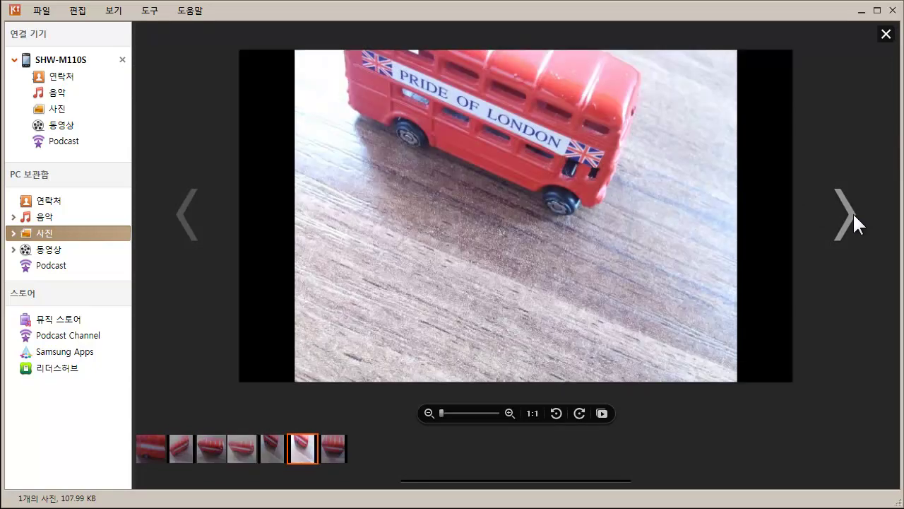
pyautogui.click(853, 215)
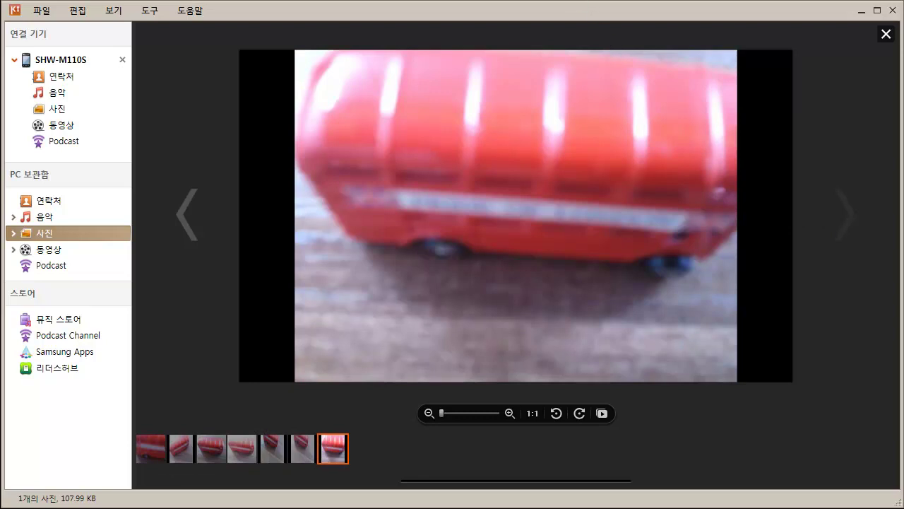
pyautogui.click(60, 124)
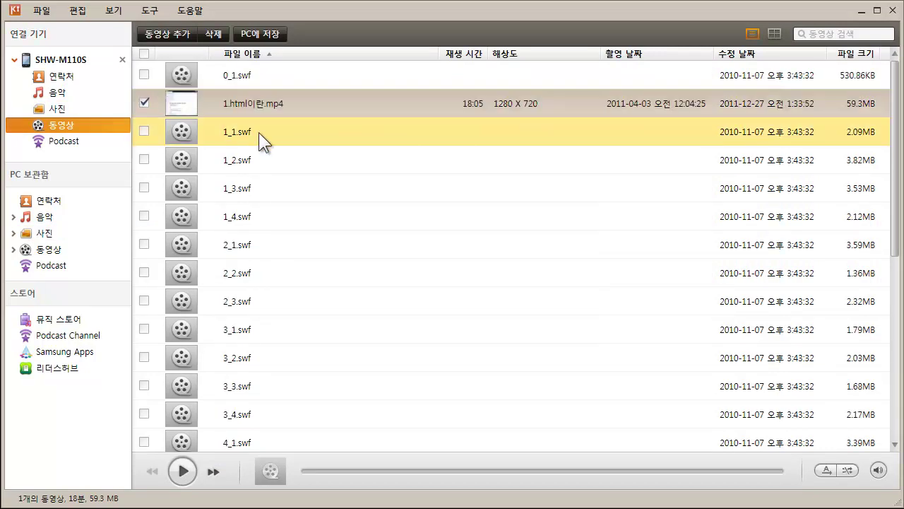
pyautogui.click(368, 223)
pyautogui.scroll(-5, 369, 222)
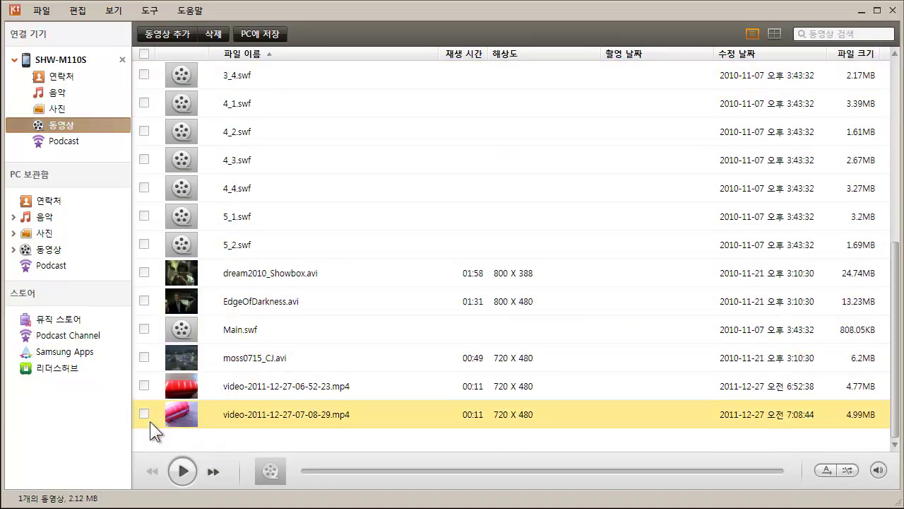
pyautogui.click(144, 385)
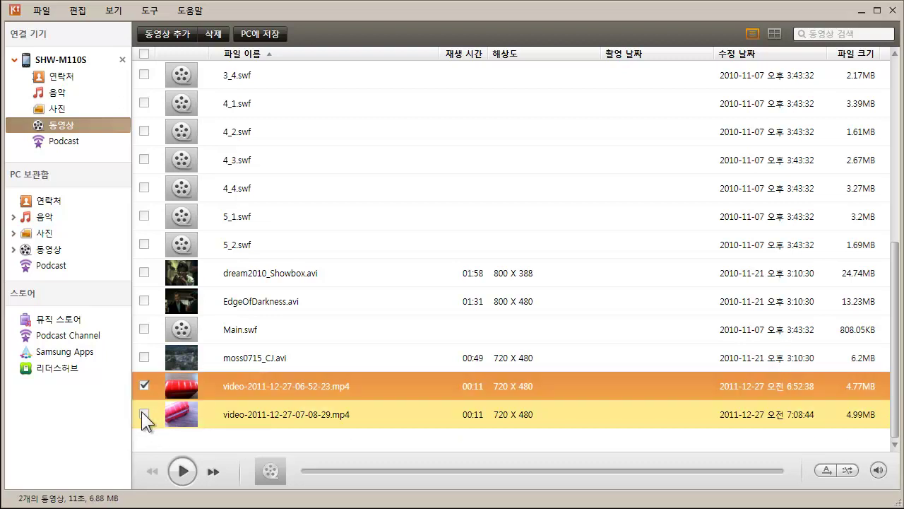
pyautogui.click(144, 414)
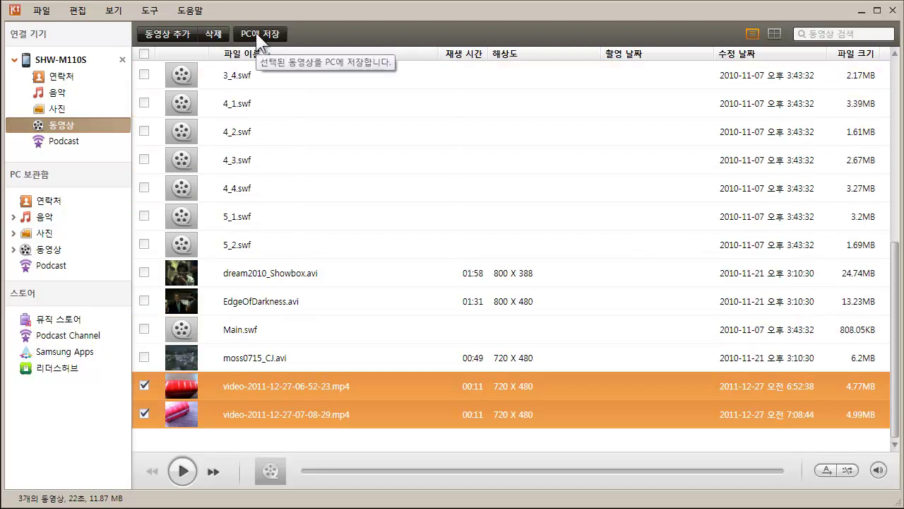
# Step: Save the selected phone videos to the PC in the desktop's 동영상 folder
pyautogui.click(257, 34)
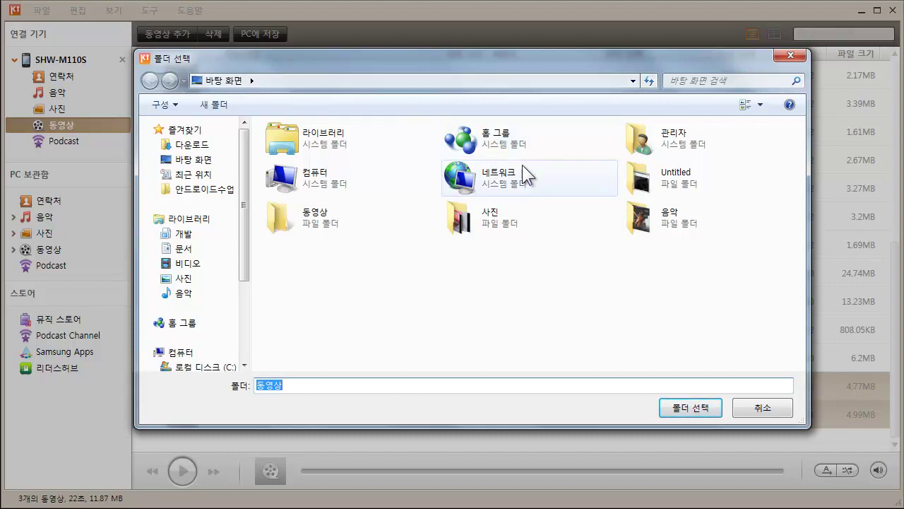
pyautogui.doubleClick(330, 223)
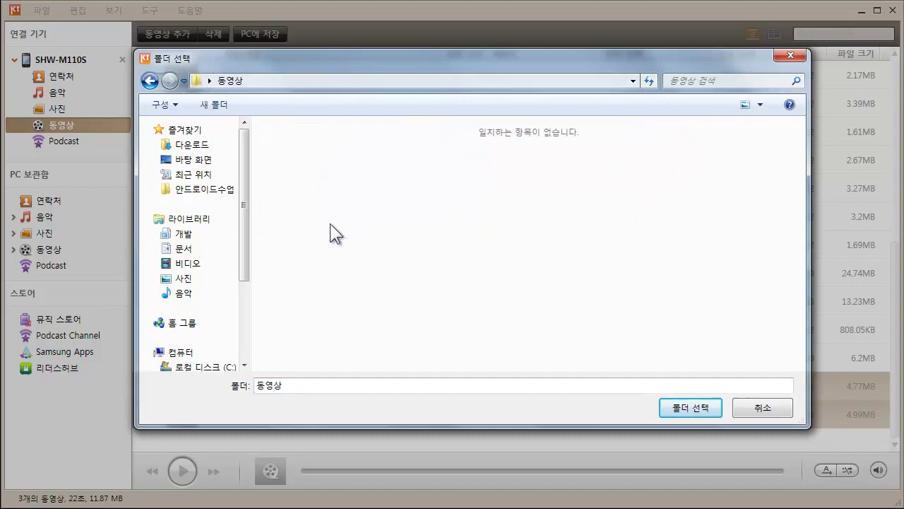
pyautogui.click(704, 416)
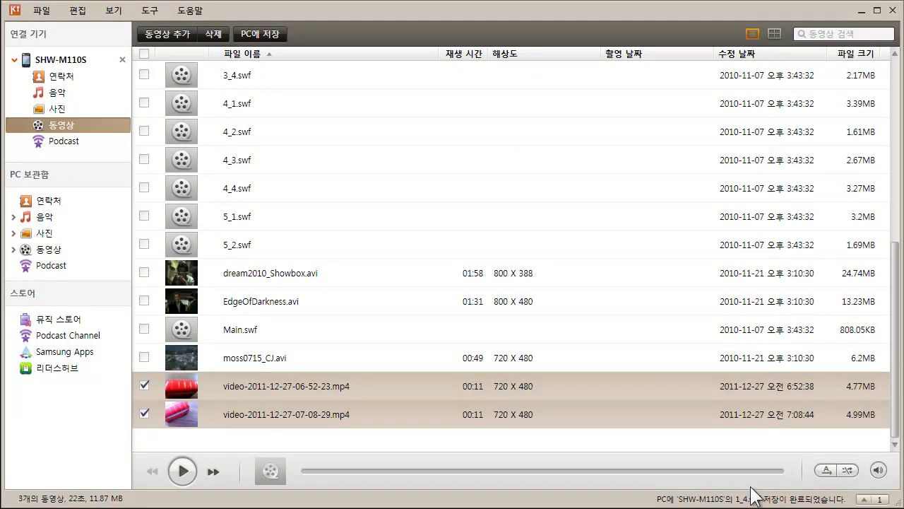
pyautogui.click(45, 247)
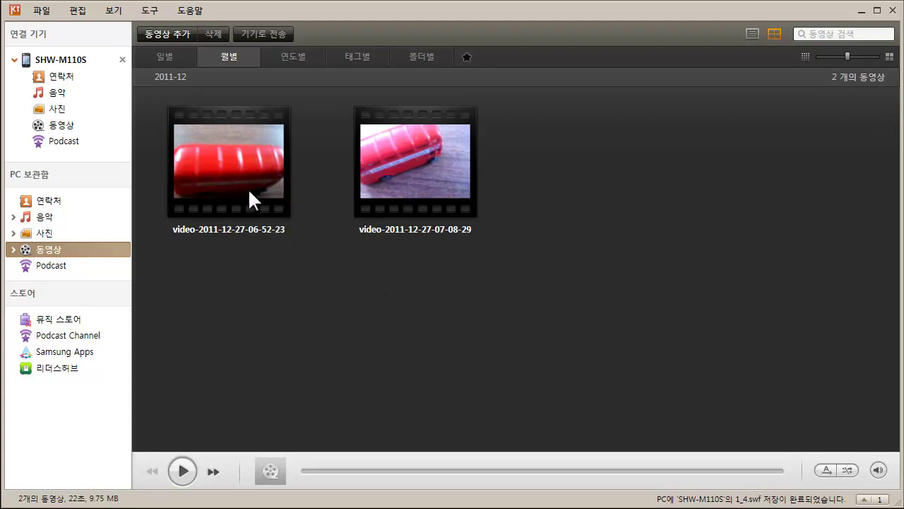
pyautogui.click(232, 170)
pyautogui.click(229, 159)
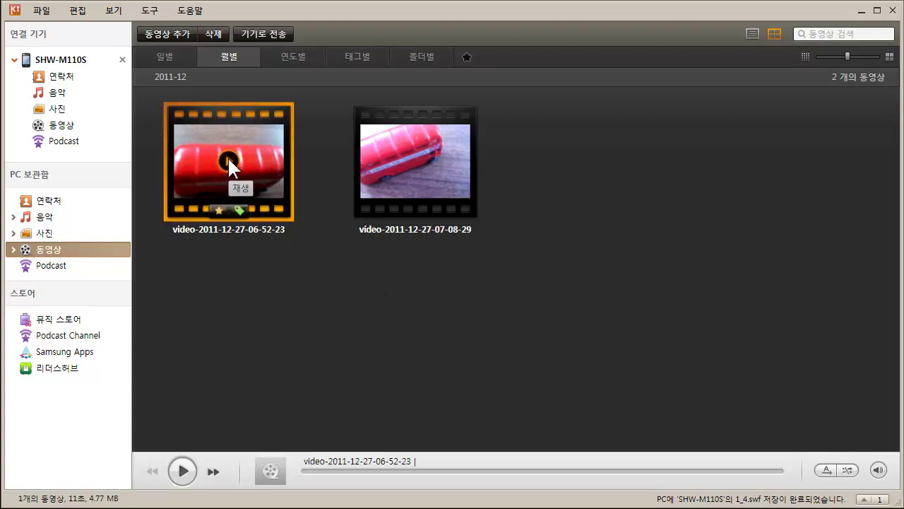
pyautogui.doubleClick(255, 185)
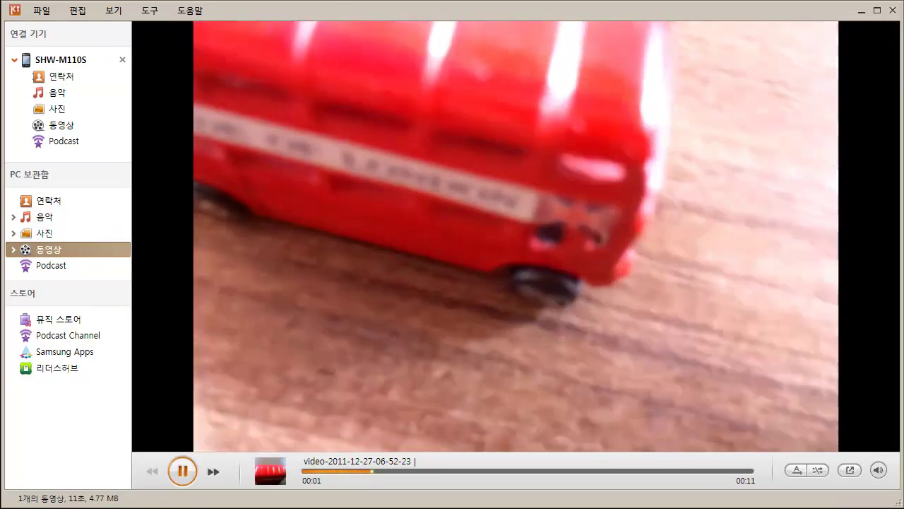
pyautogui.click(594, 77)
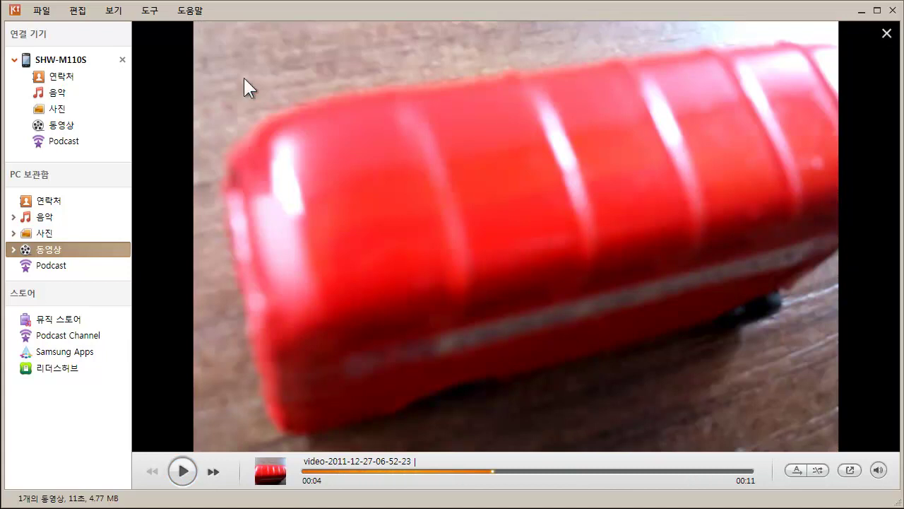